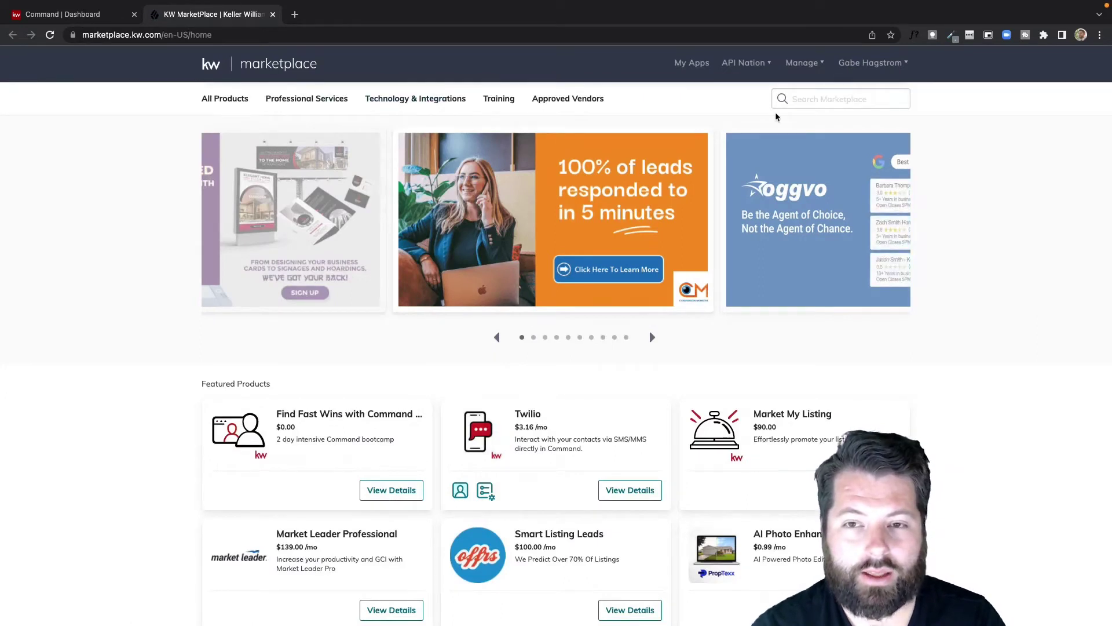
Search the marketplace for 'boomtown' and get the free KW Command and Boomtown (Early Access) integration.
click(815, 100)
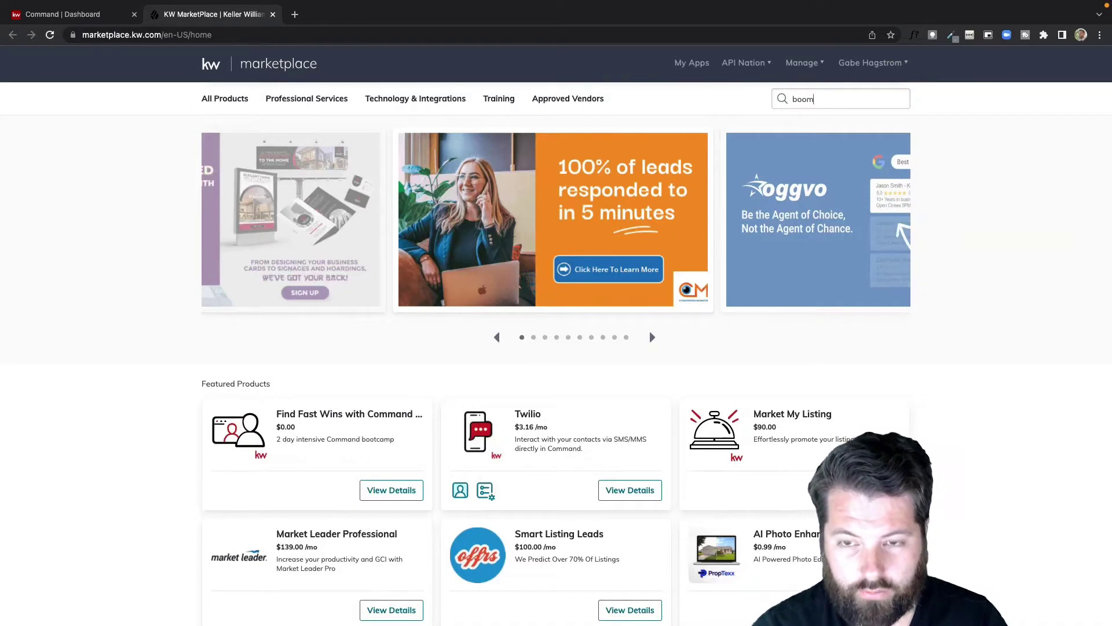
key(Return)
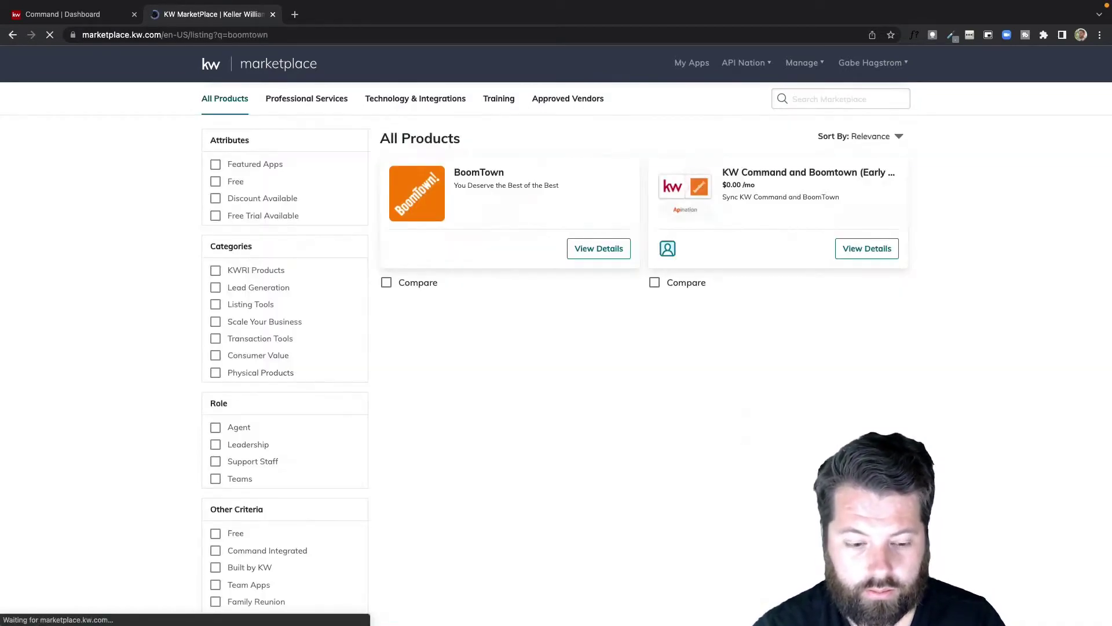
click(721, 177)
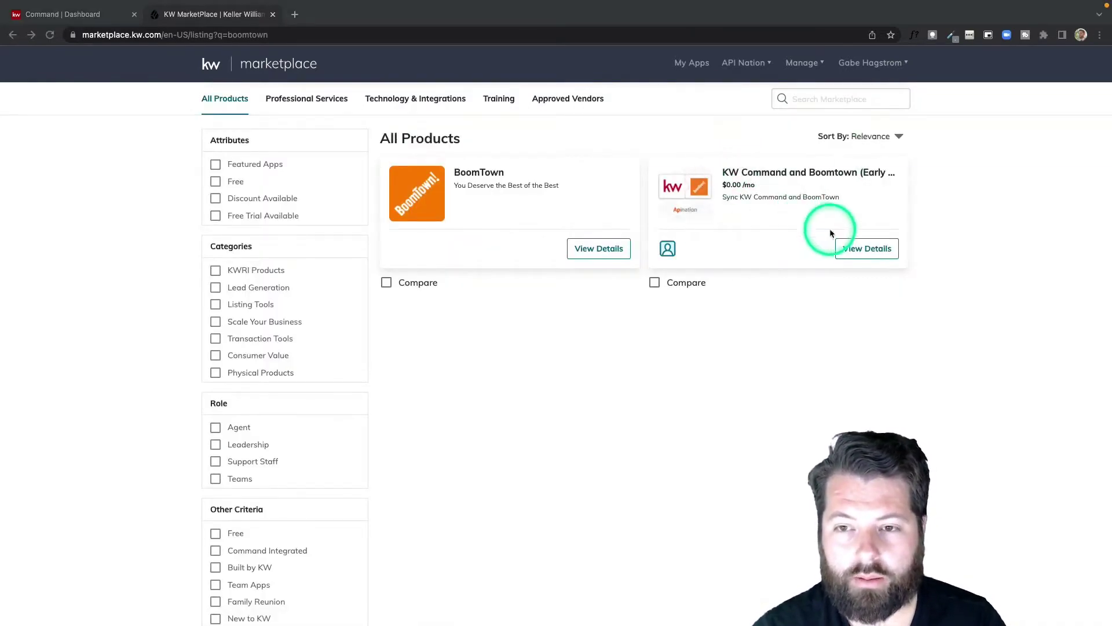
click(868, 249)
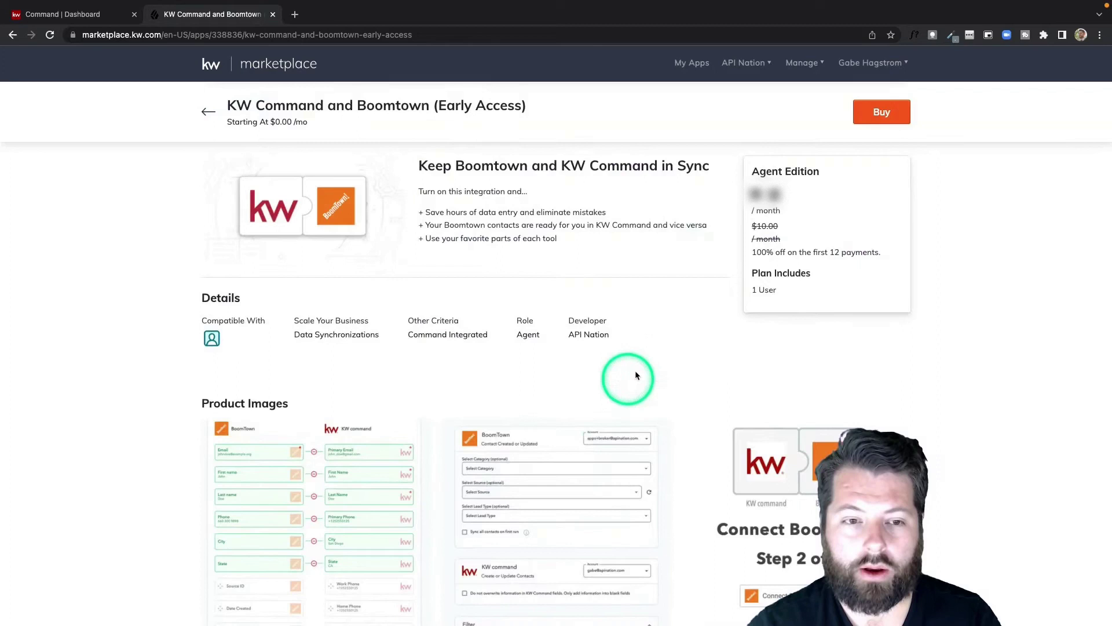
scroll(635, 374, down, 1)
scroll(635, 370, down, 2)
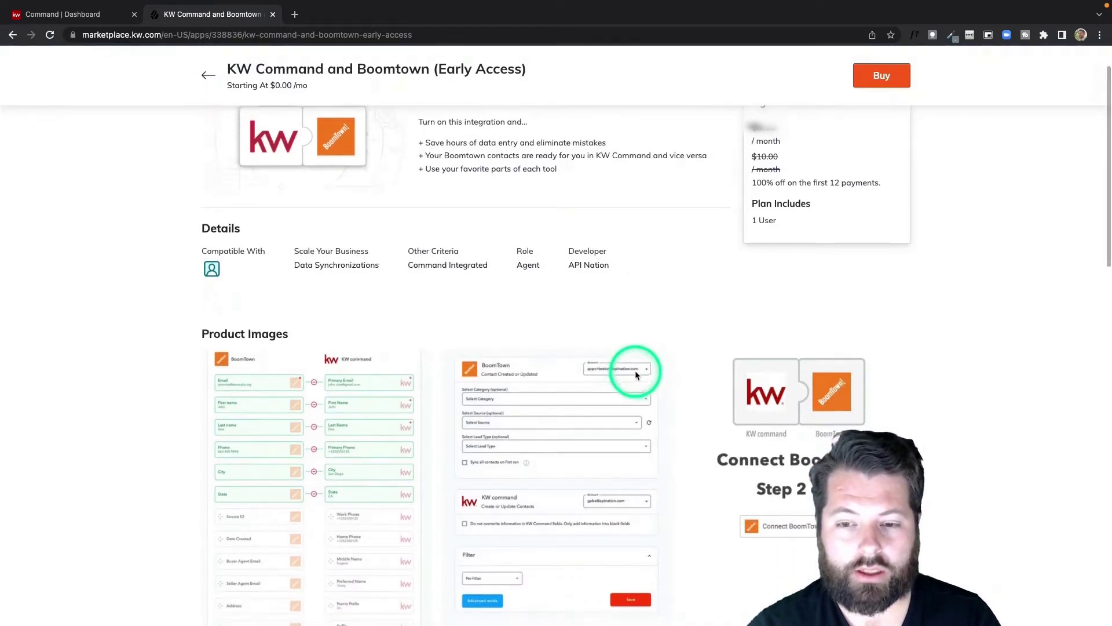
scroll(634, 370, up, 3)
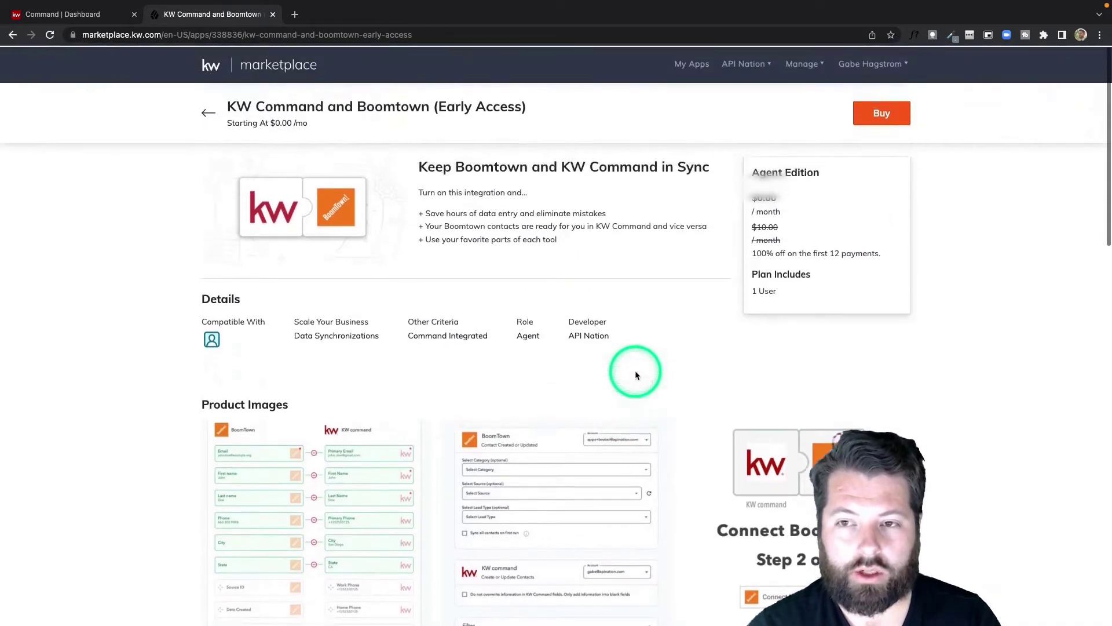
click(880, 113)
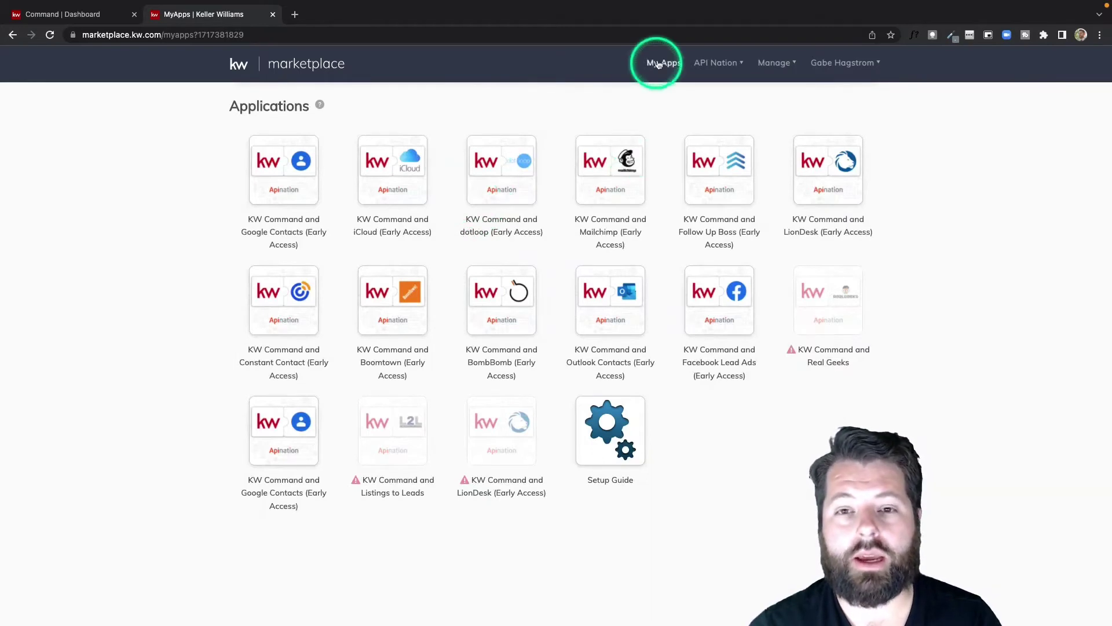
Launch the KW Command and Boomtown tile from My Apps to reach API Nation's Connect BoomTown page.
click(404, 307)
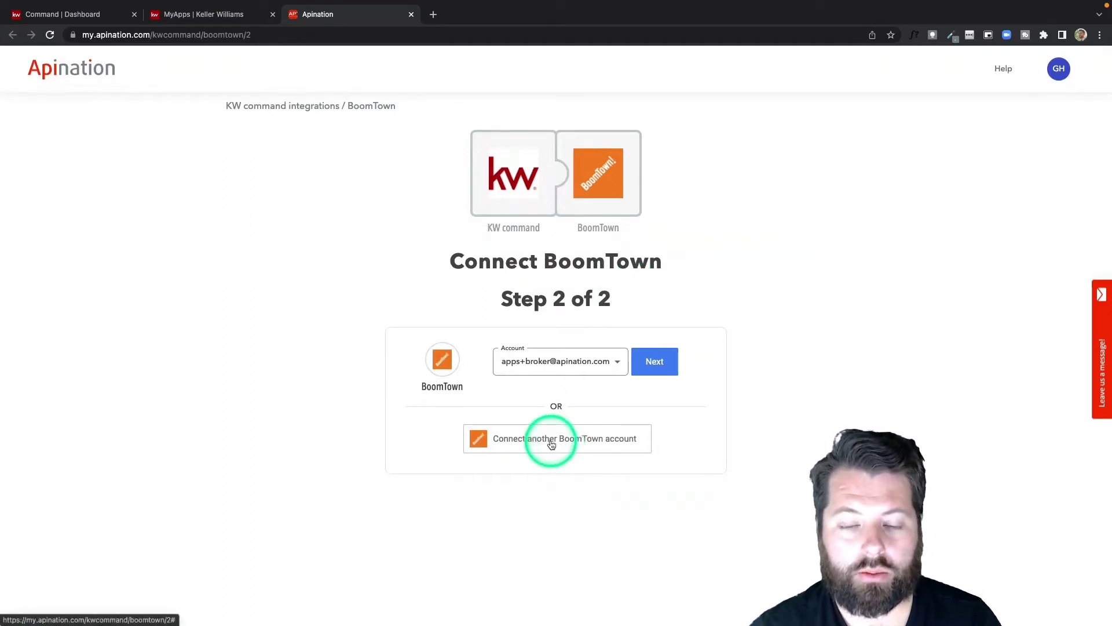
Log in to a different BoomTown account using the saved login from the password extension.
click(527, 442)
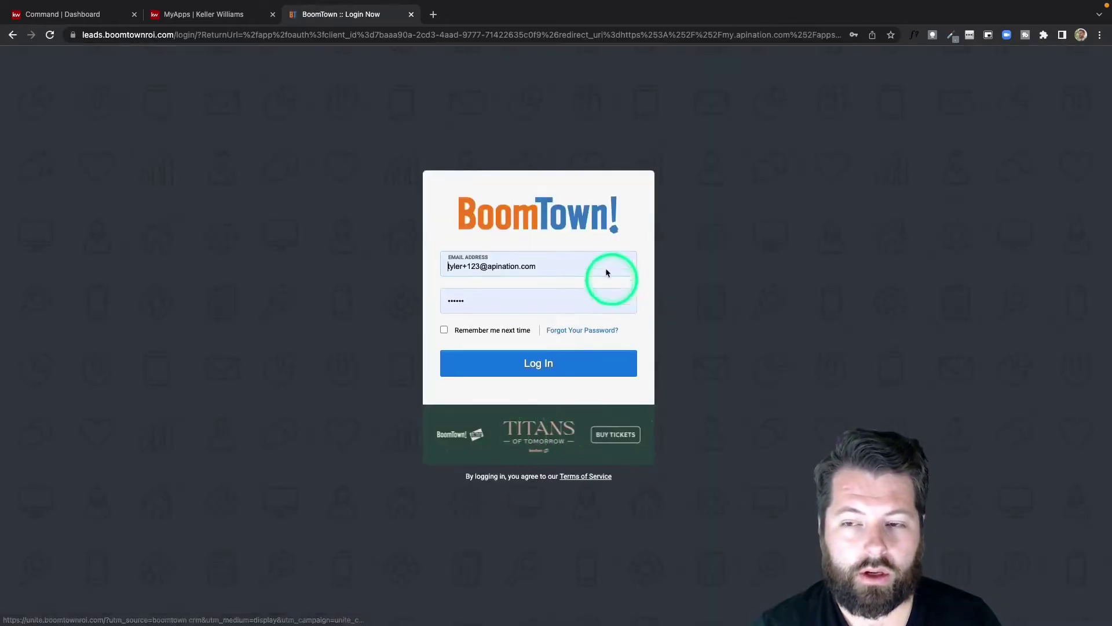
click(970, 37)
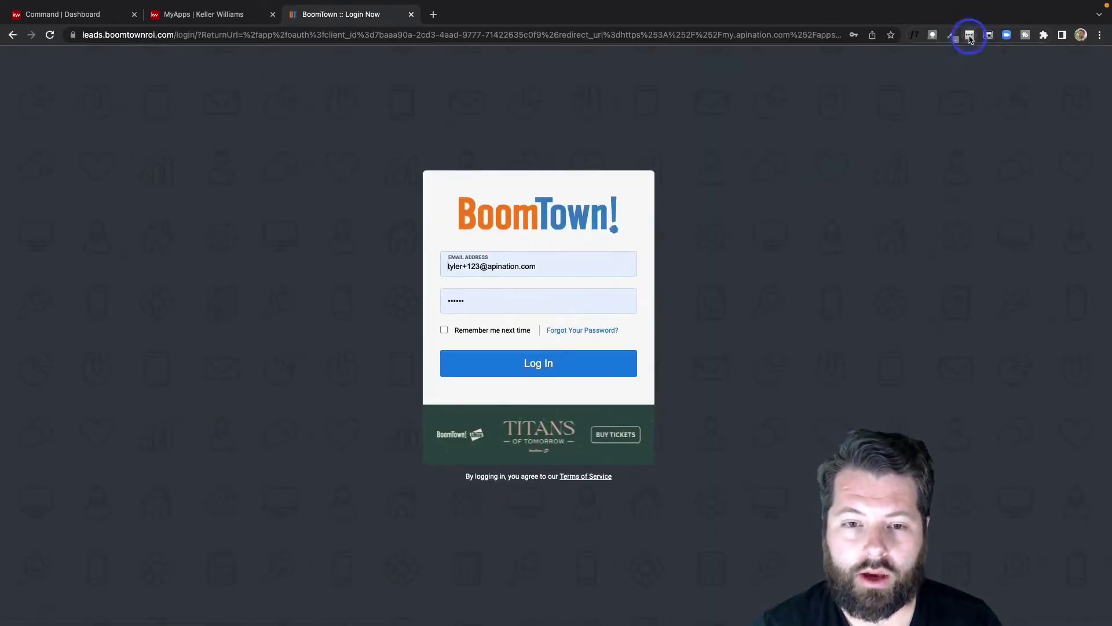
click(898, 69)
click(541, 363)
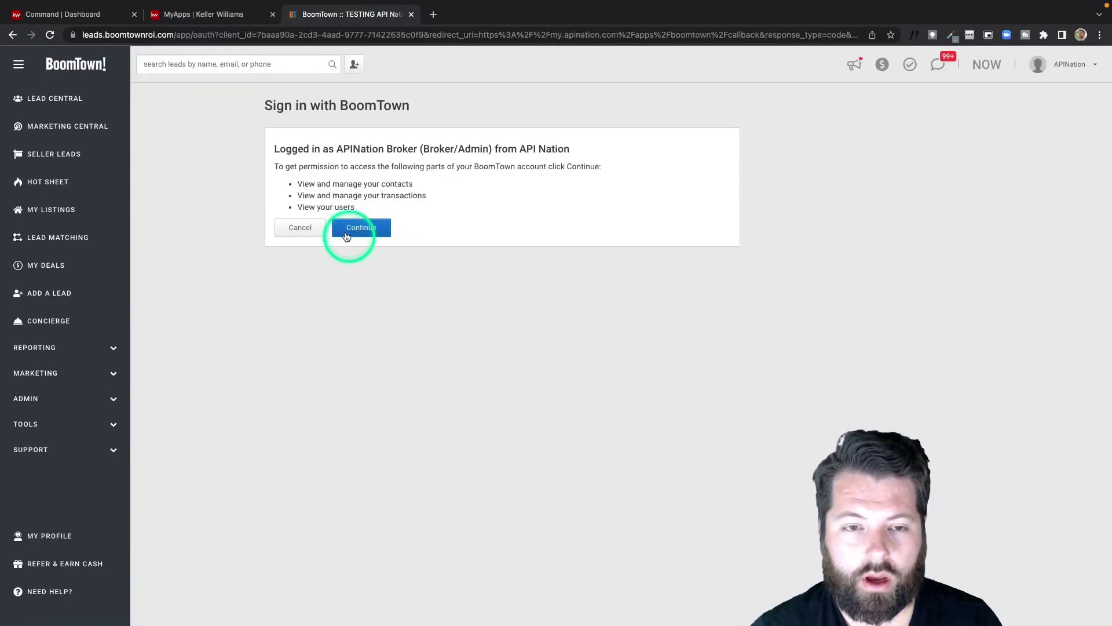
Grant API Nation BoomTown access, and set KW Command to sync all contacts without overwriting its fields.
click(361, 230)
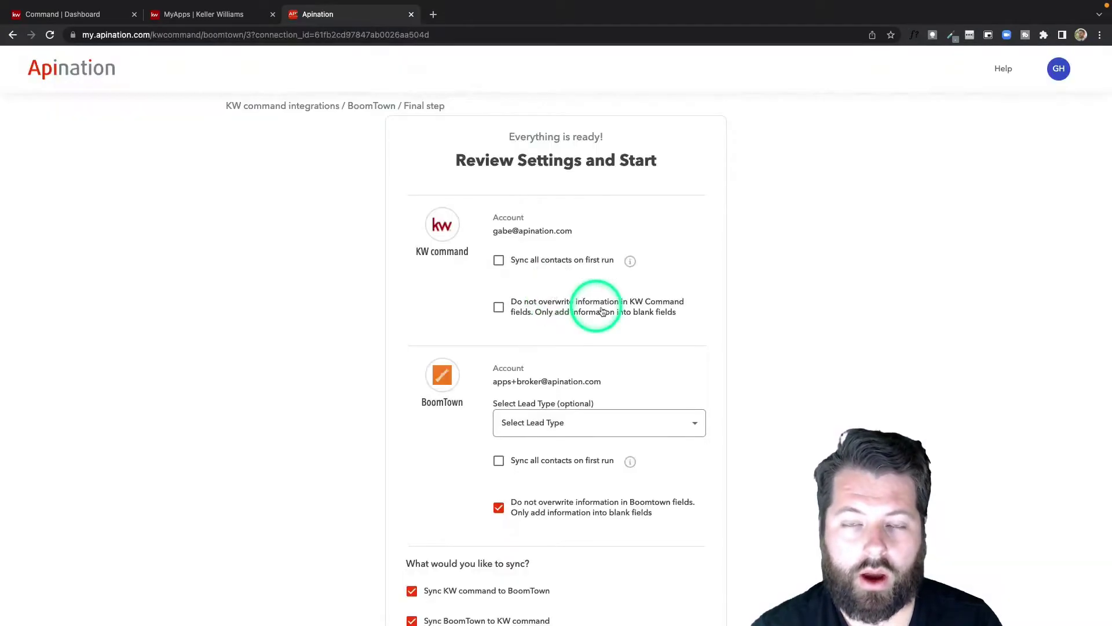
scroll(660, 325, down, 2)
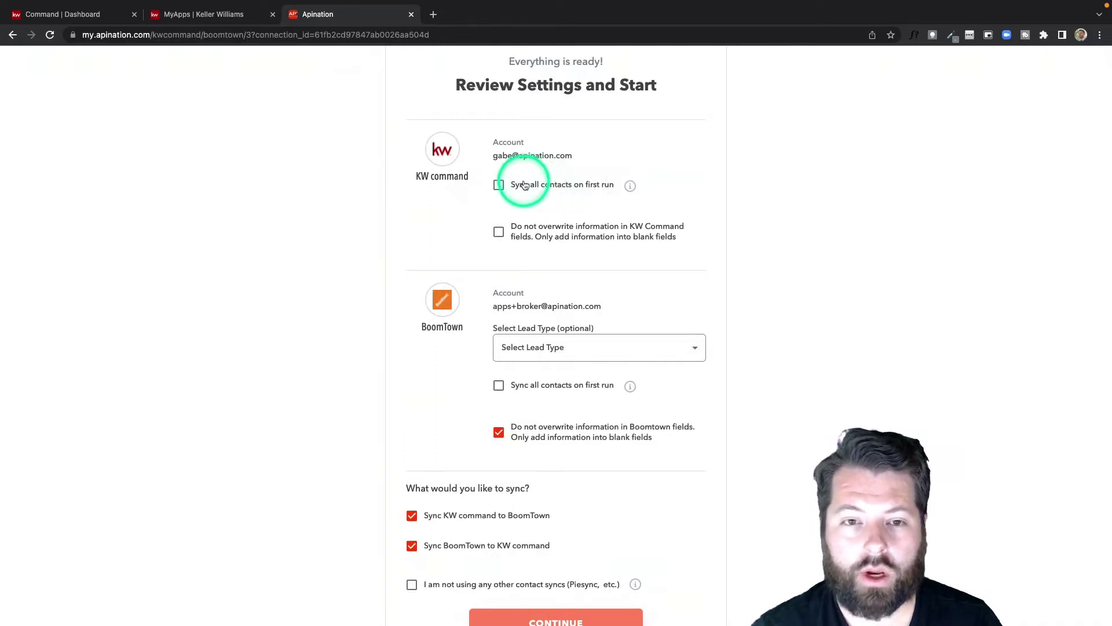
click(499, 185)
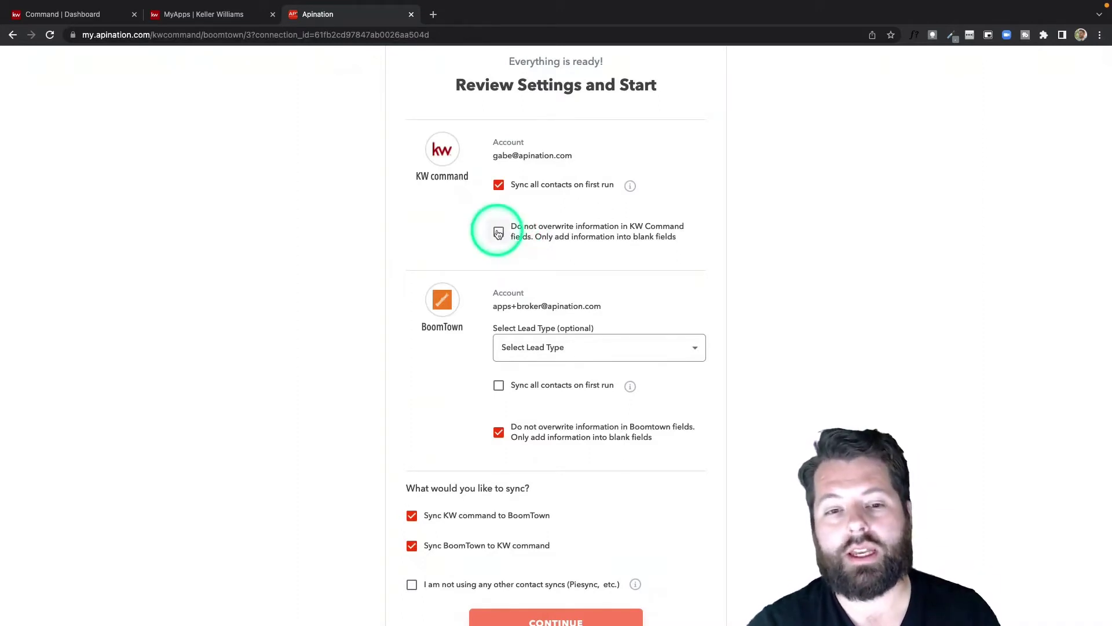
click(499, 234)
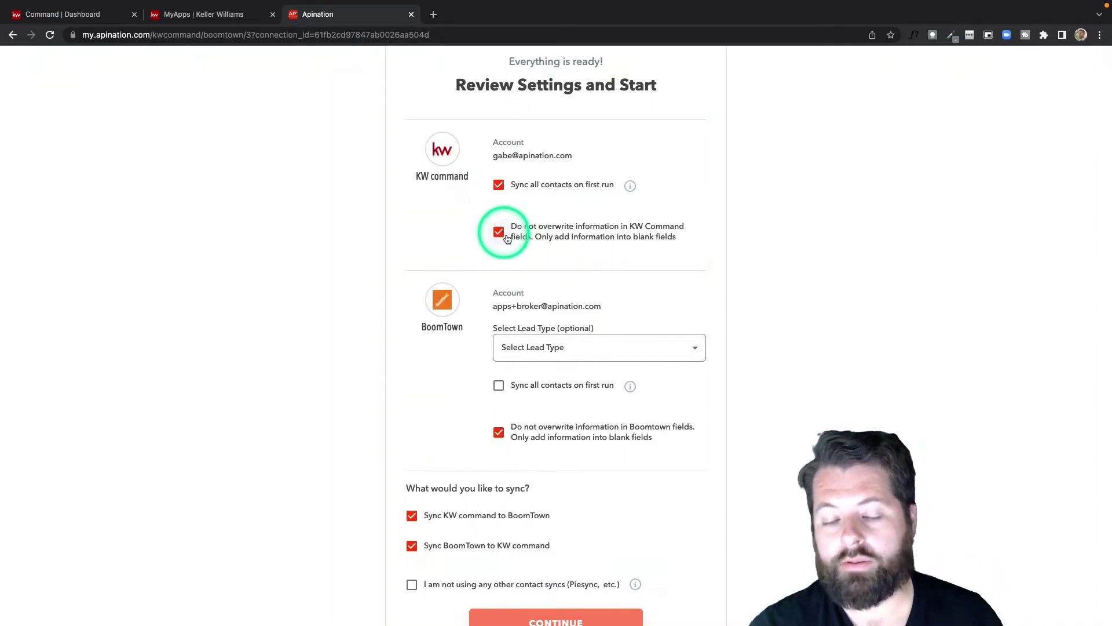
Choose Buyer & Seller lead type, sync all BoomTown contacts on first run, and confirm no other contact syncs.
scroll(505, 241, down, 2)
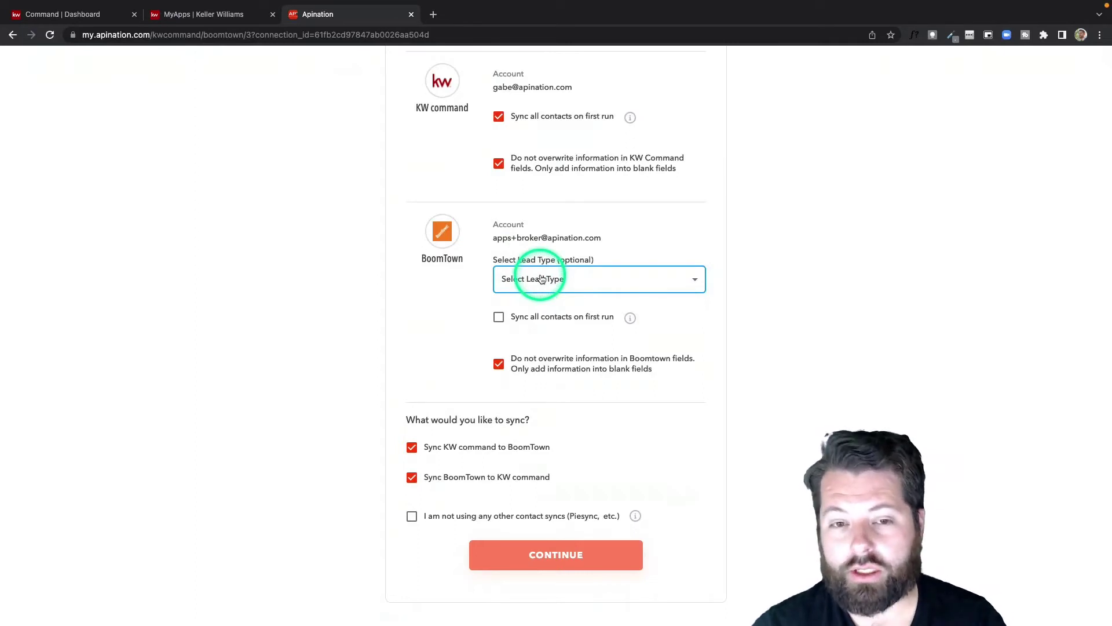
click(542, 280)
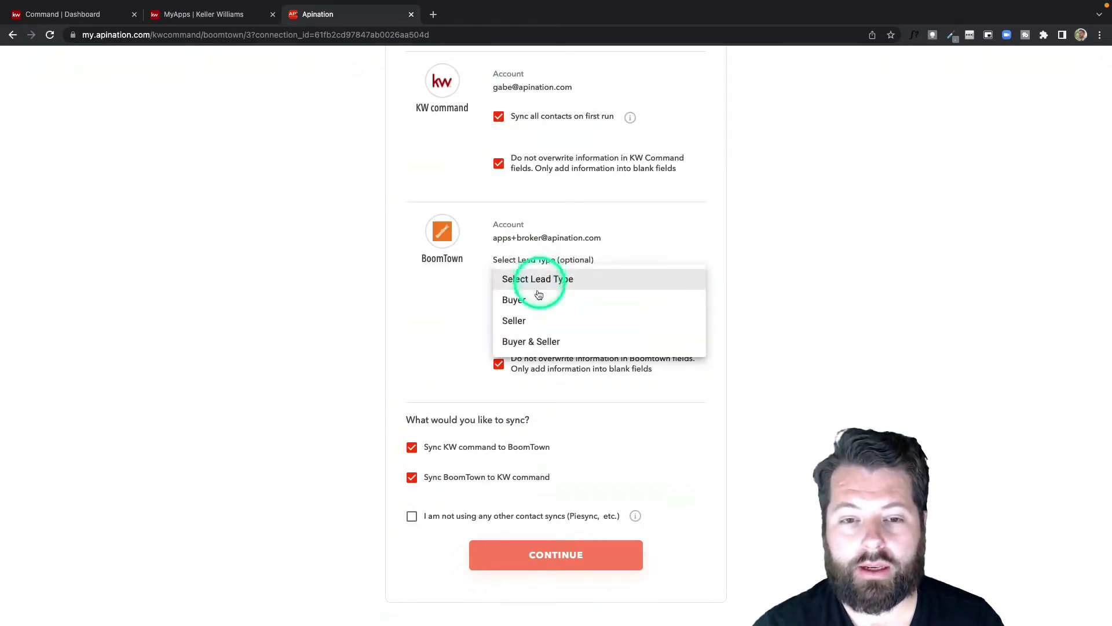
click(529, 341)
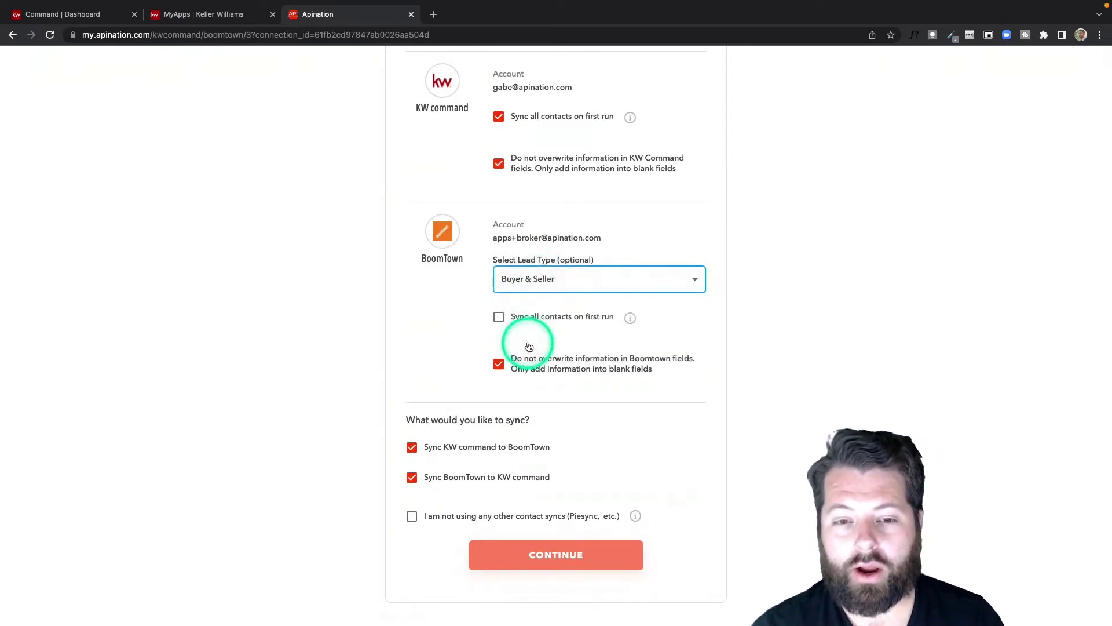
click(498, 319)
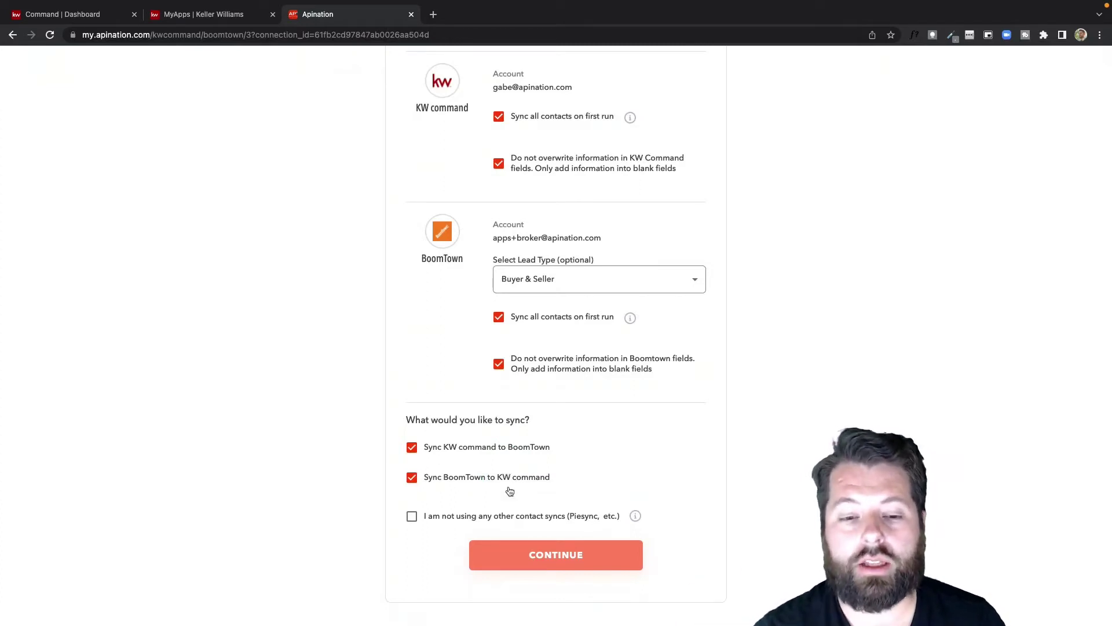
click(412, 519)
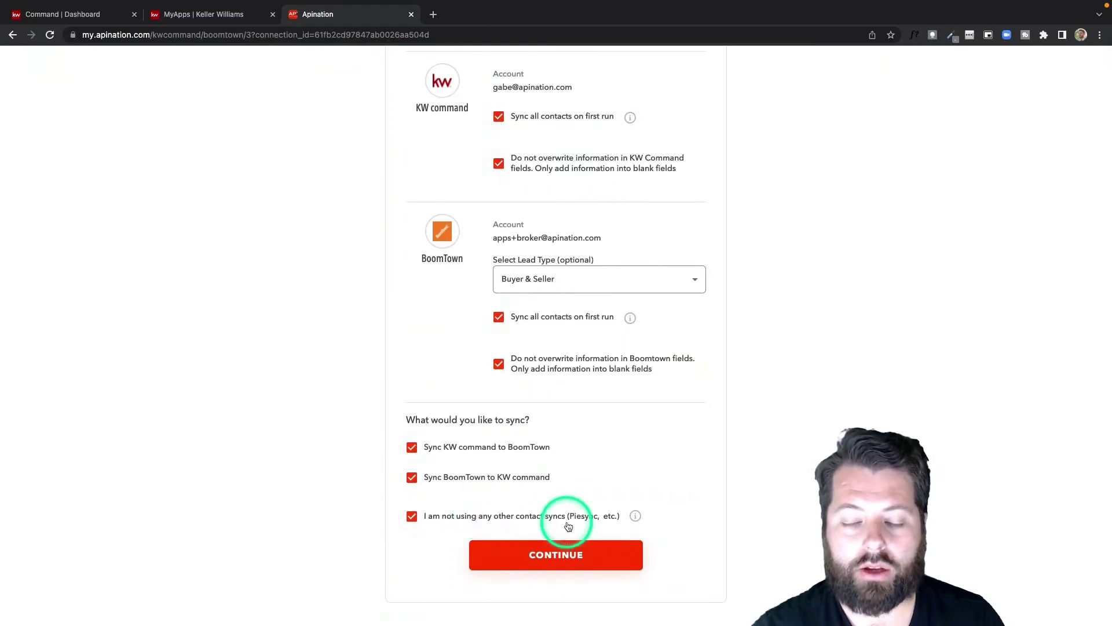
Continue past Review Settings so My Syncs lists the two new draft syncs.
click(550, 557)
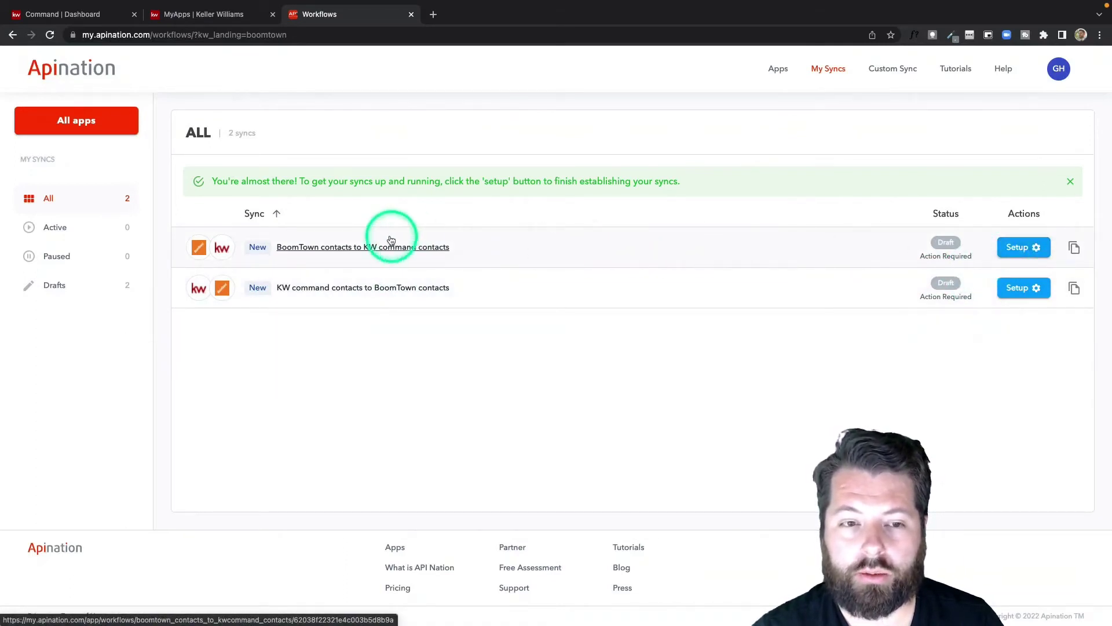
click(1022, 256)
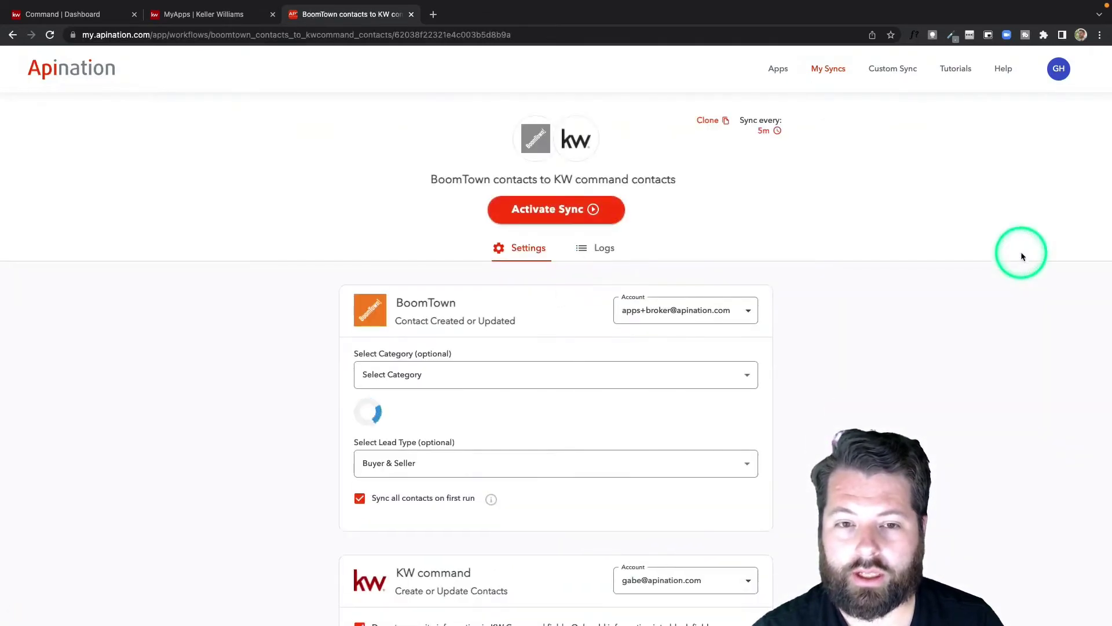
scroll(926, 400, down, 5)
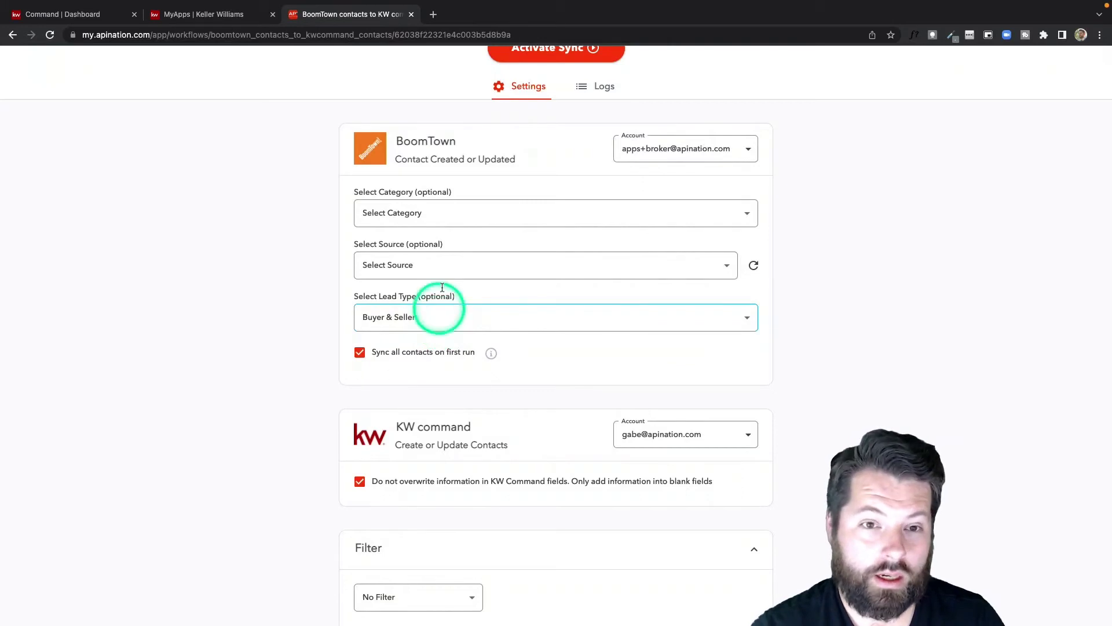
click(406, 214)
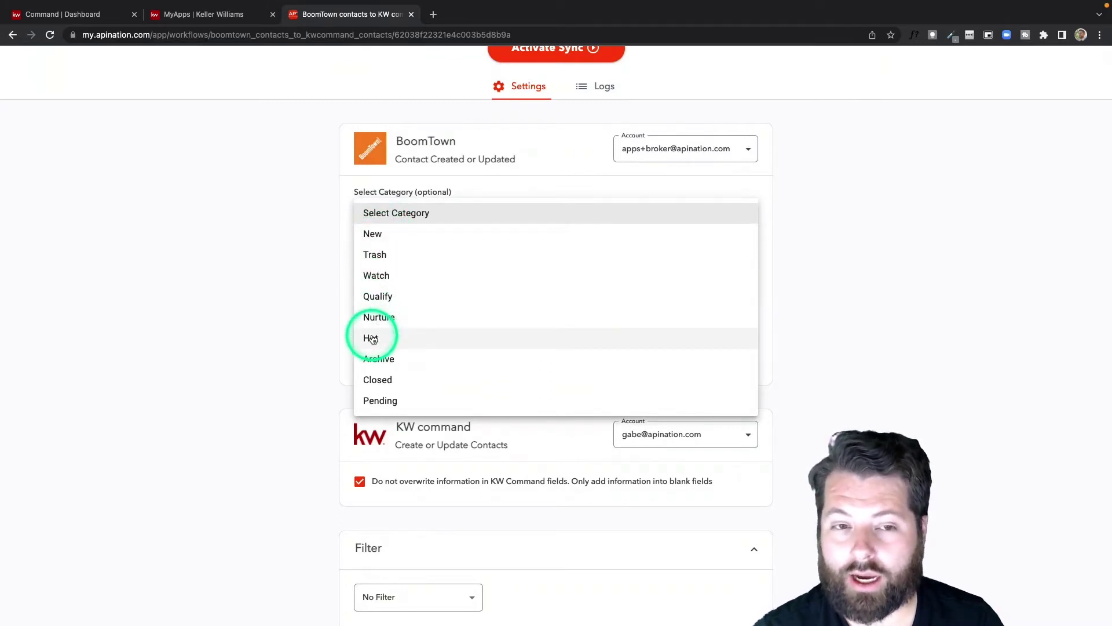
click(332, 325)
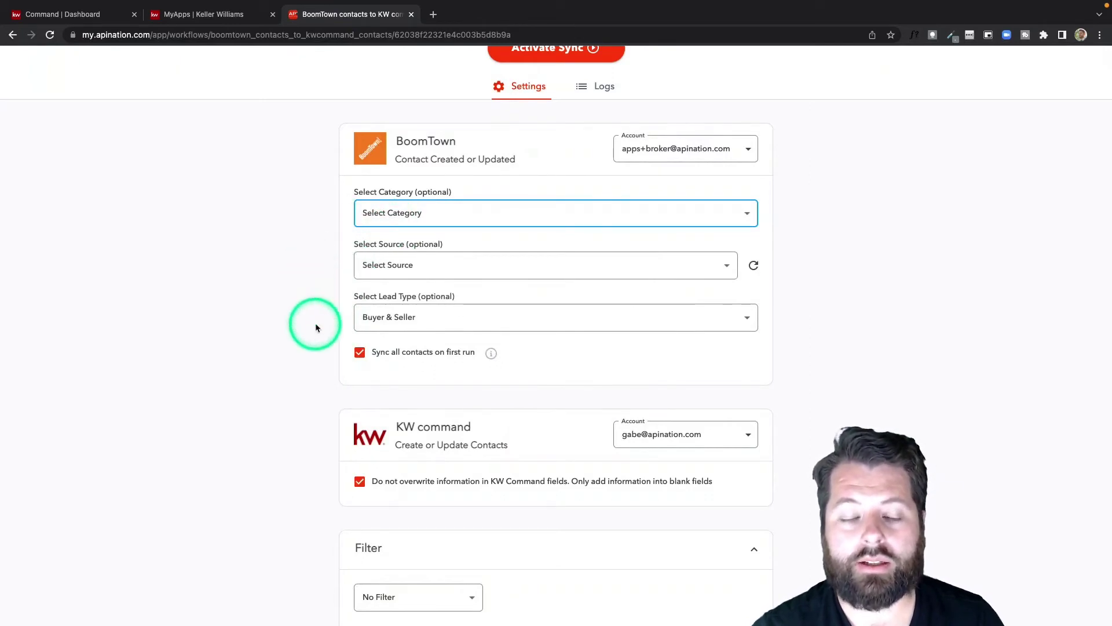
scroll(315, 324, down, 2)
scroll(315, 328, down, 5)
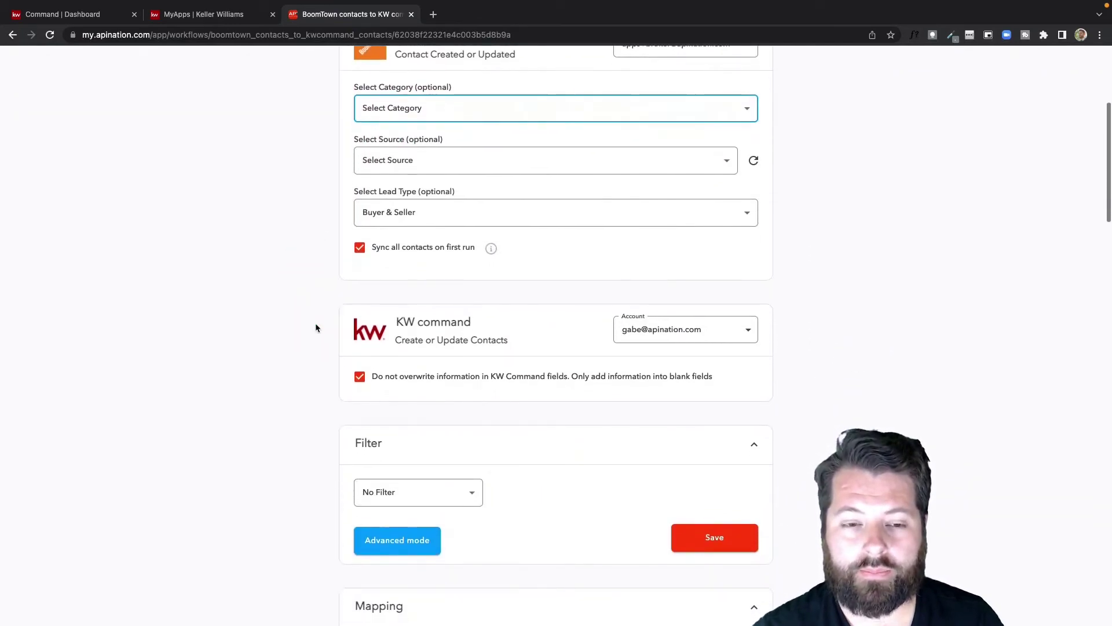
scroll(315, 325, down, 6)
Save a Zip equals 92101 filter on the BoomTown-to-KW Command sync, then reset it to No Filter.
click(377, 326)
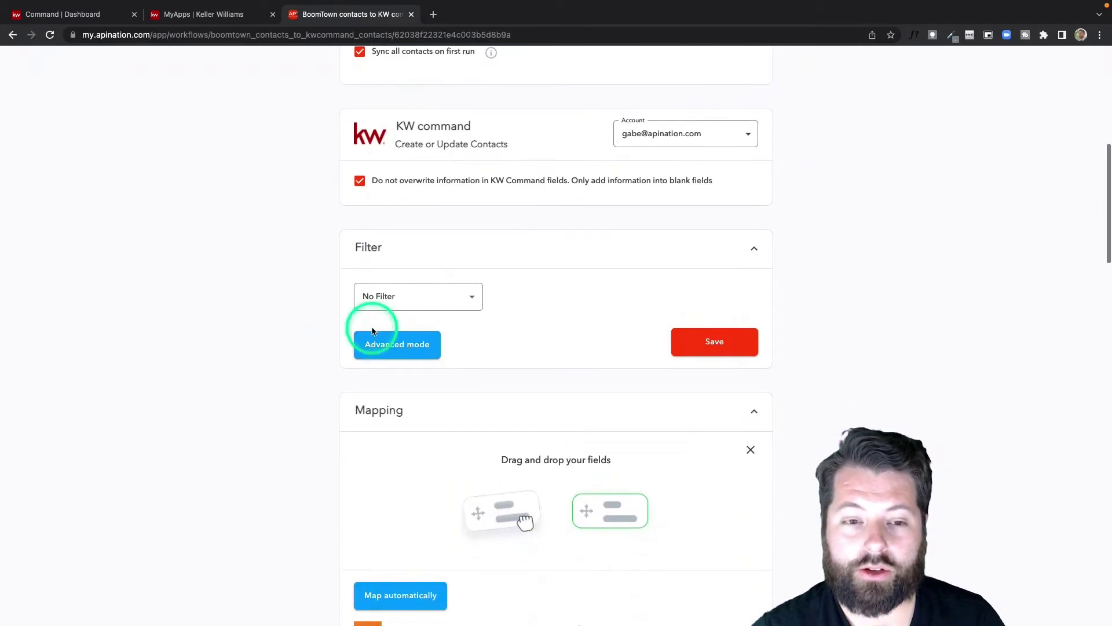
click(466, 298)
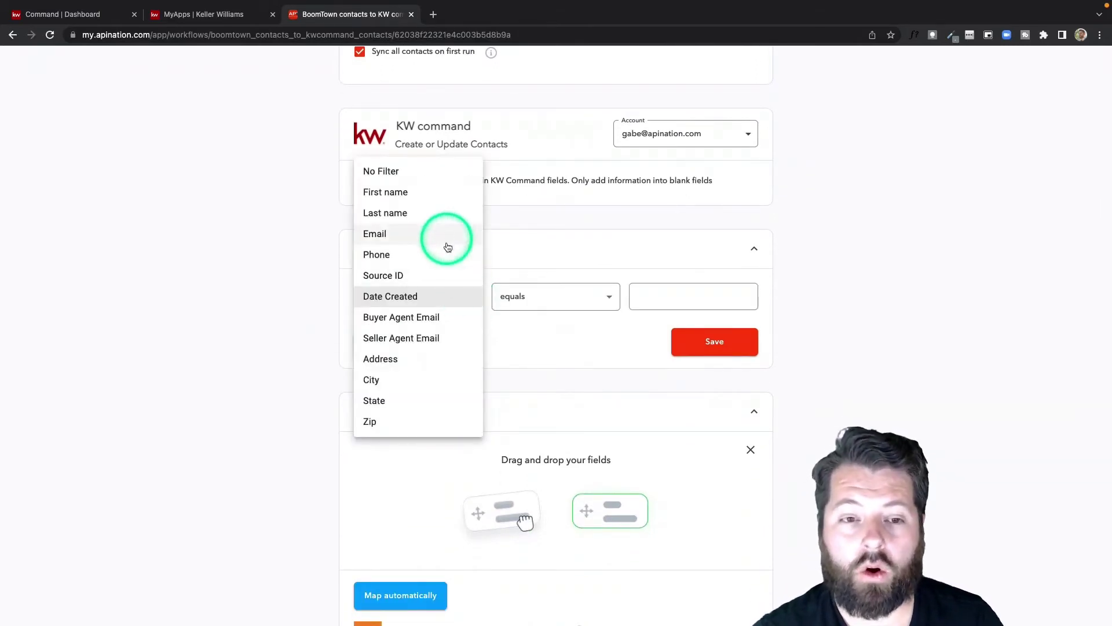
click(419, 427)
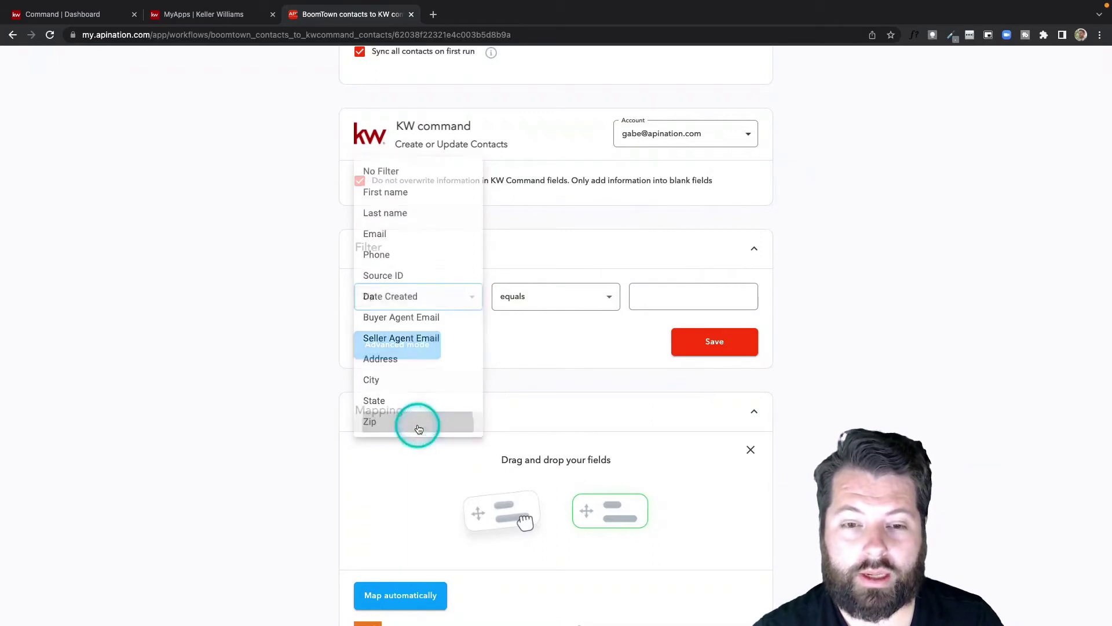
click(653, 298)
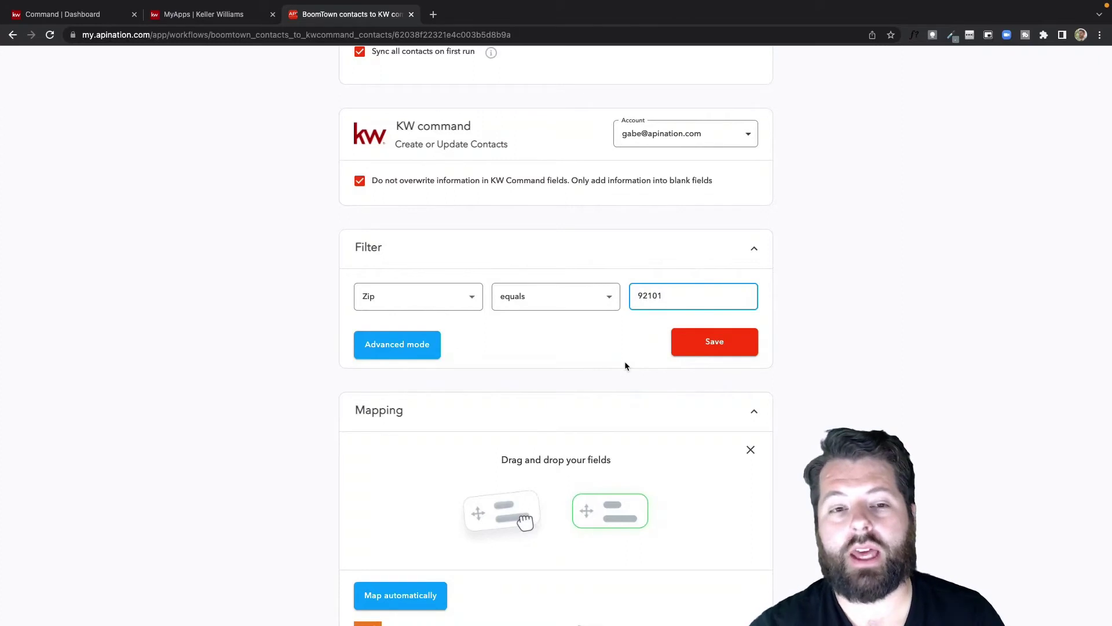
click(695, 344)
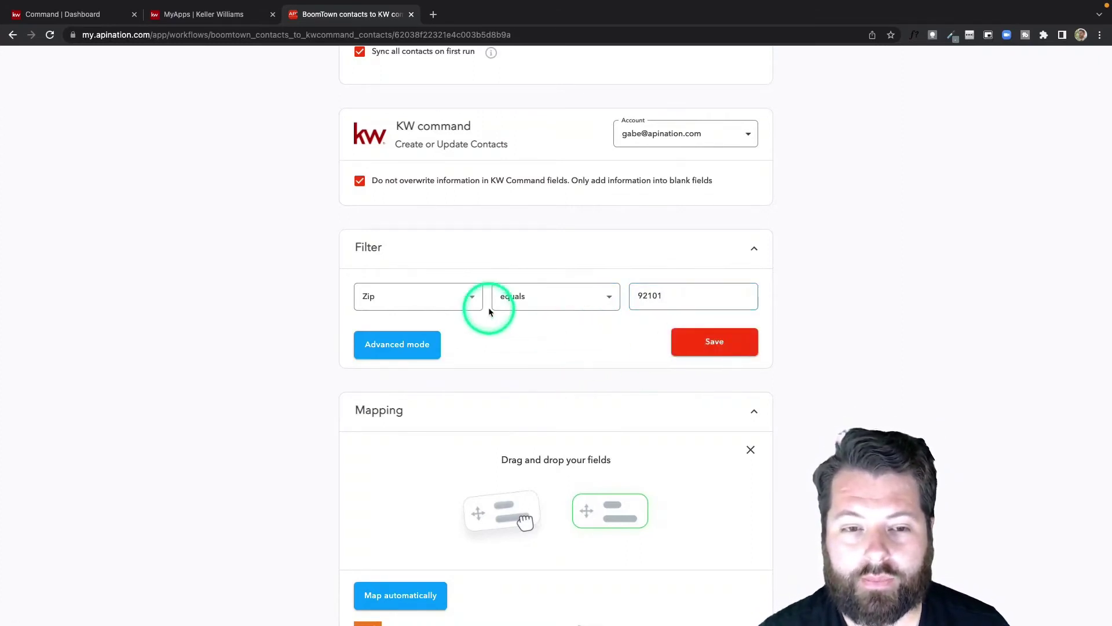
click(472, 296)
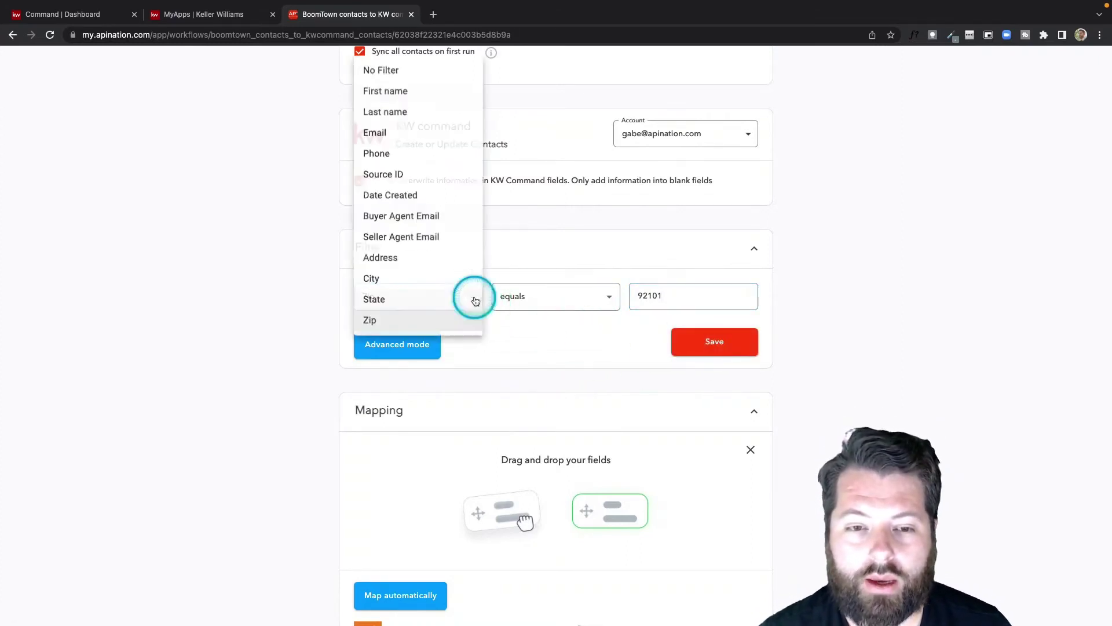
click(420, 71)
scroll(483, 334, down, 3)
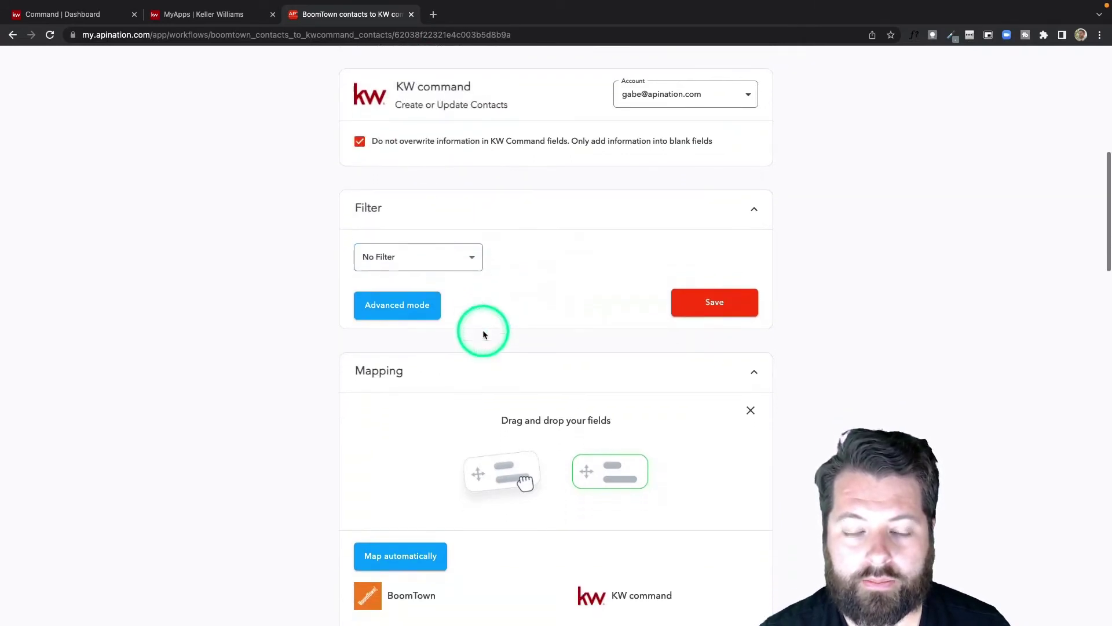
scroll(483, 334, down, 5)
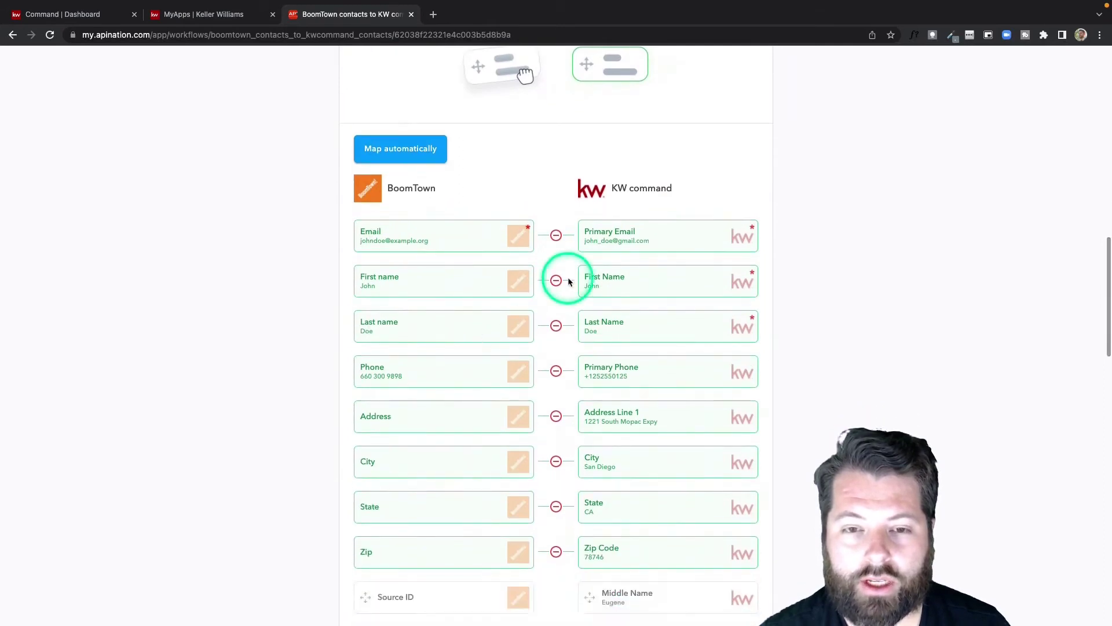
scroll(568, 282, down, 1)
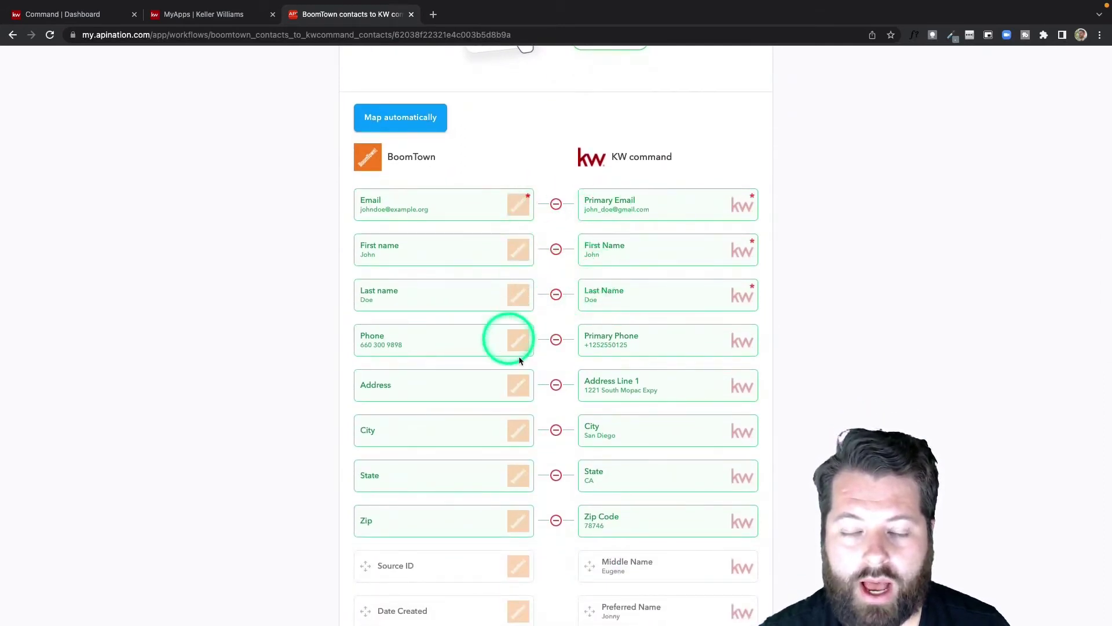
scroll(523, 369, down, 3)
scroll(526, 370, down, 10)
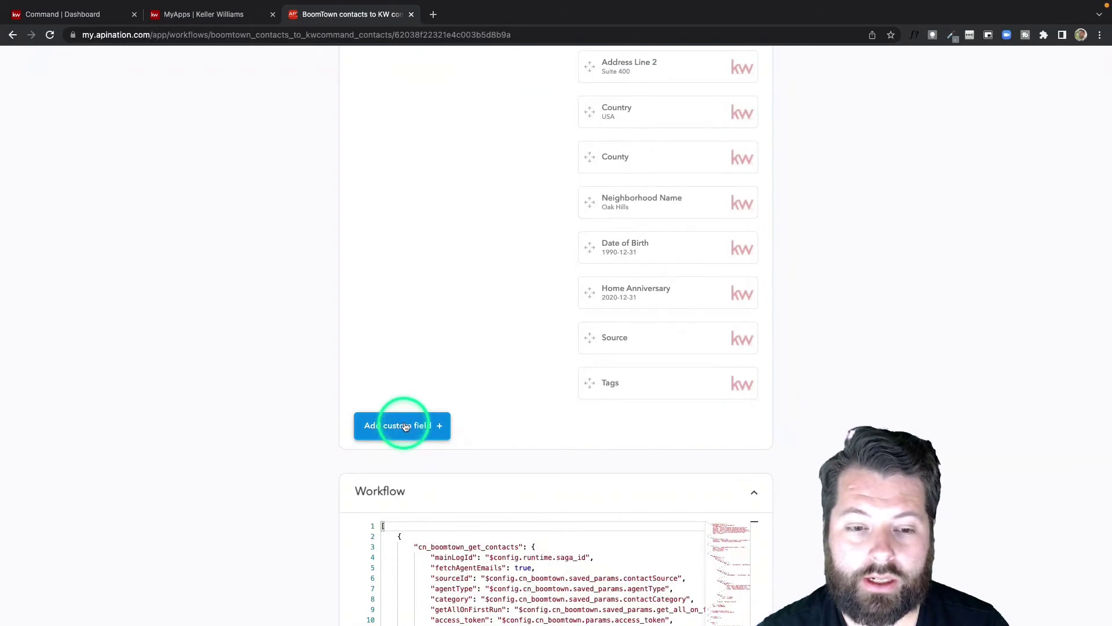
Add a custom BoomTown field named Source with the value BoomTown.
click(406, 427)
click(474, 313)
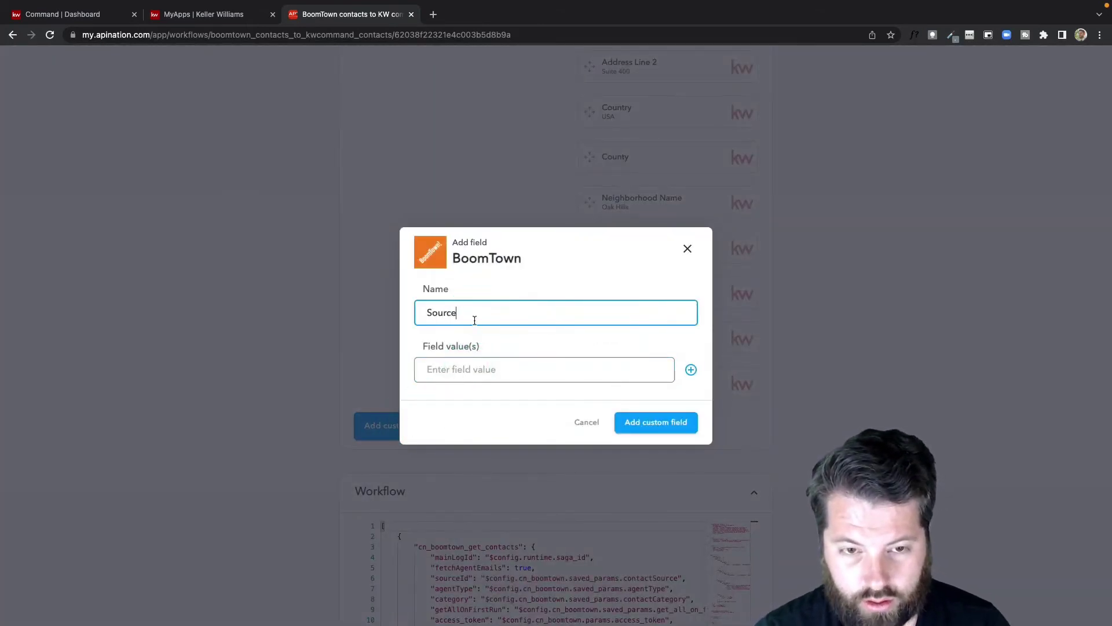
click(464, 366)
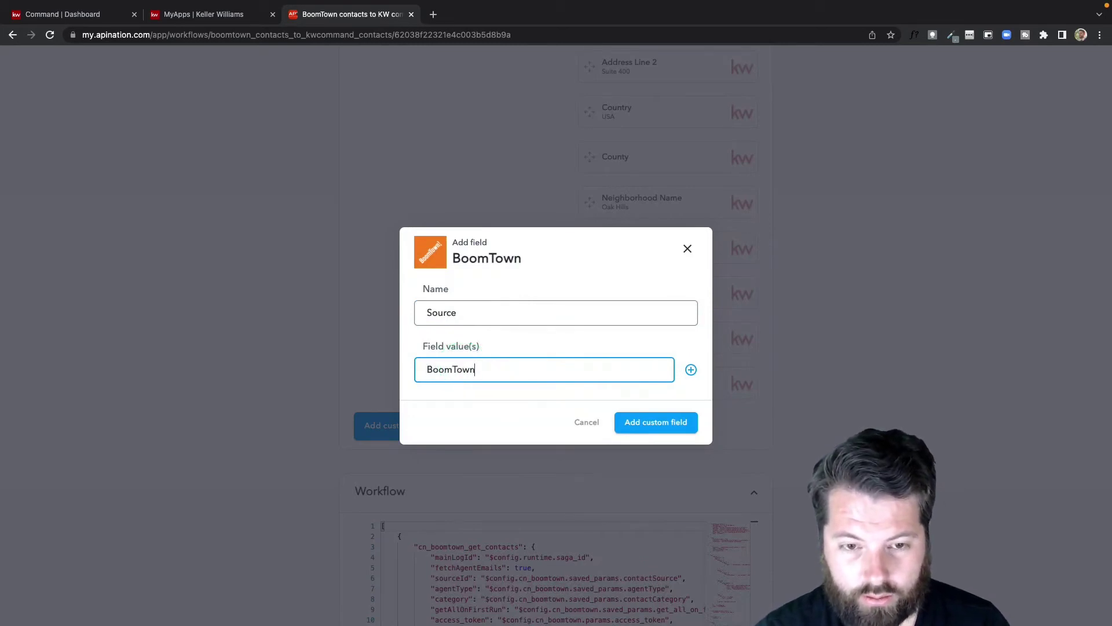
click(640, 422)
Map the custom Source field onto the KW Command Source field.
scroll(532, 285, up, 2)
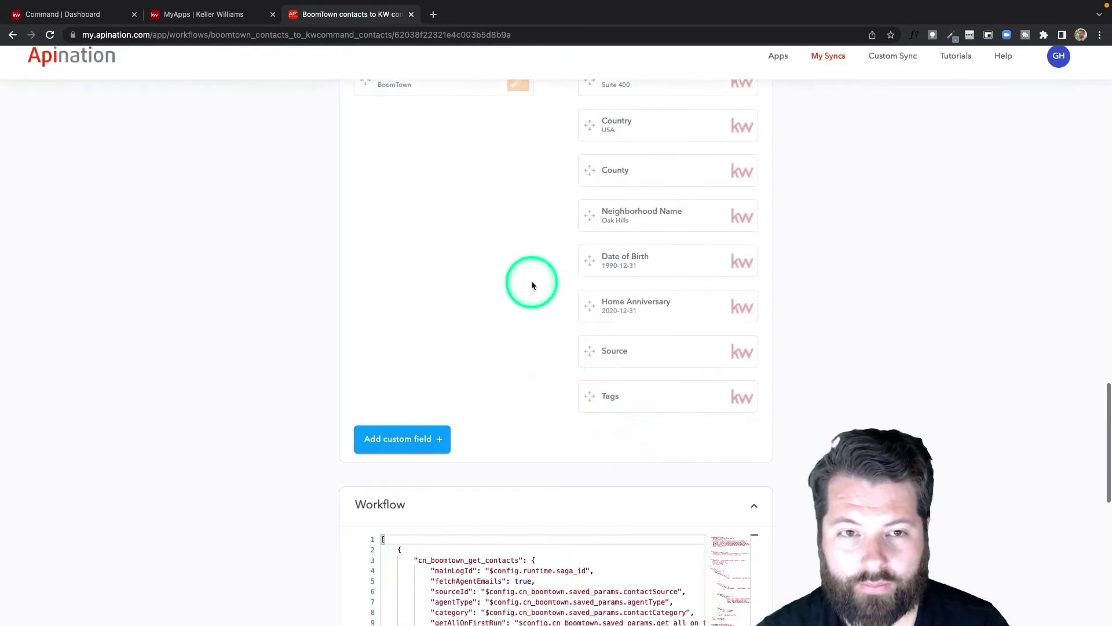
drag(480, 113, 613, 397)
click(601, 392)
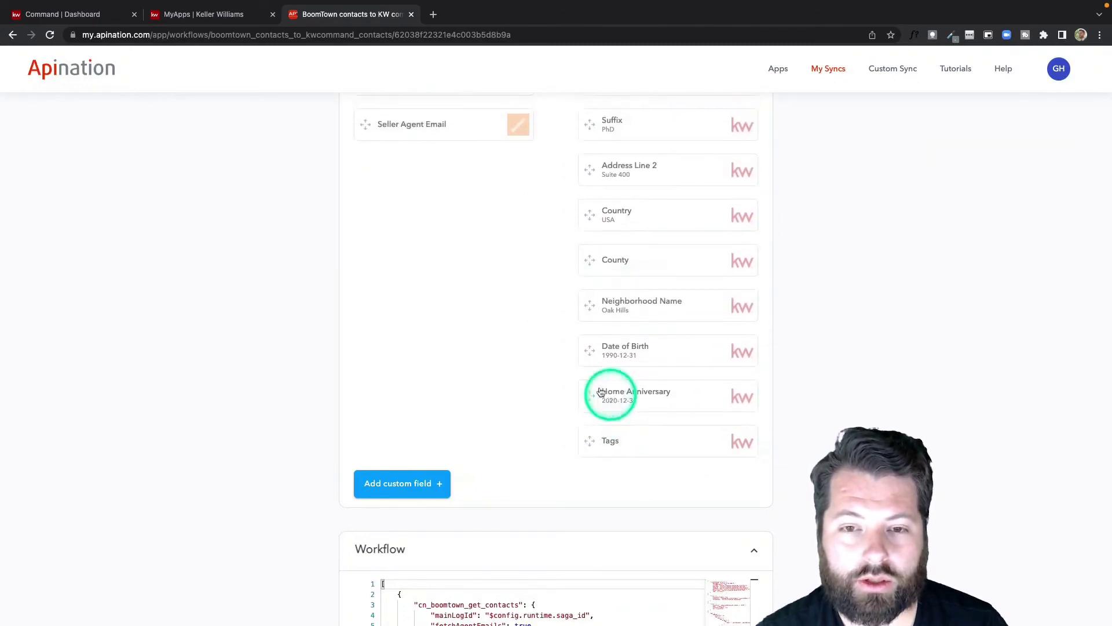
scroll(563, 332, up, 20)
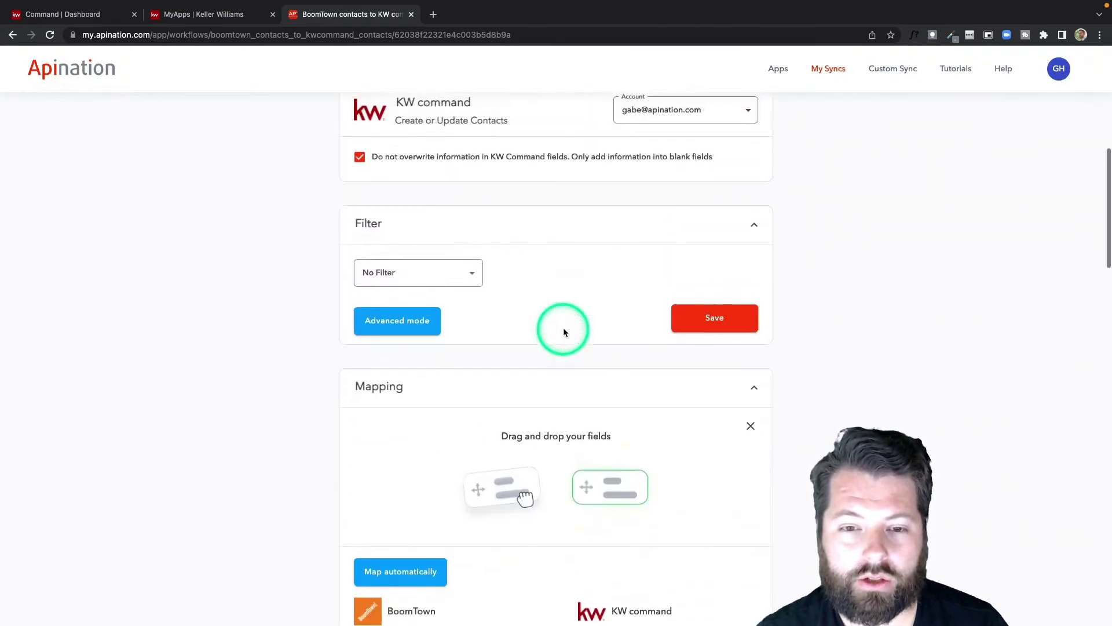
Activate the BoomTown contacts to KW Command contacts sync.
click(585, 216)
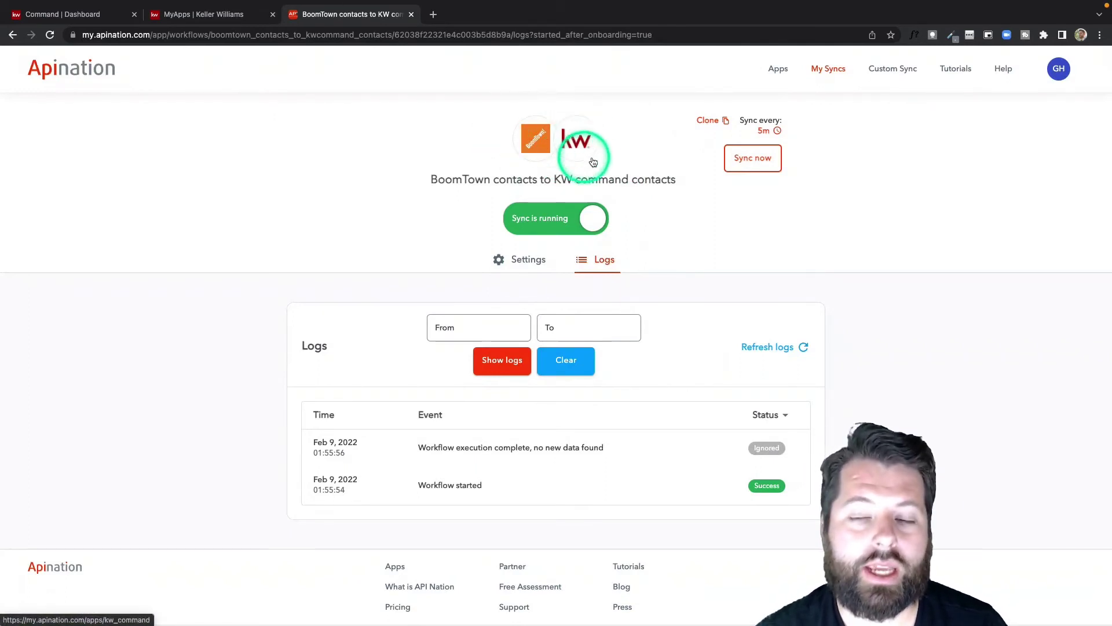
Open setup for the KW Command-to-BoomTown draft sync from the syncs list.
click(832, 69)
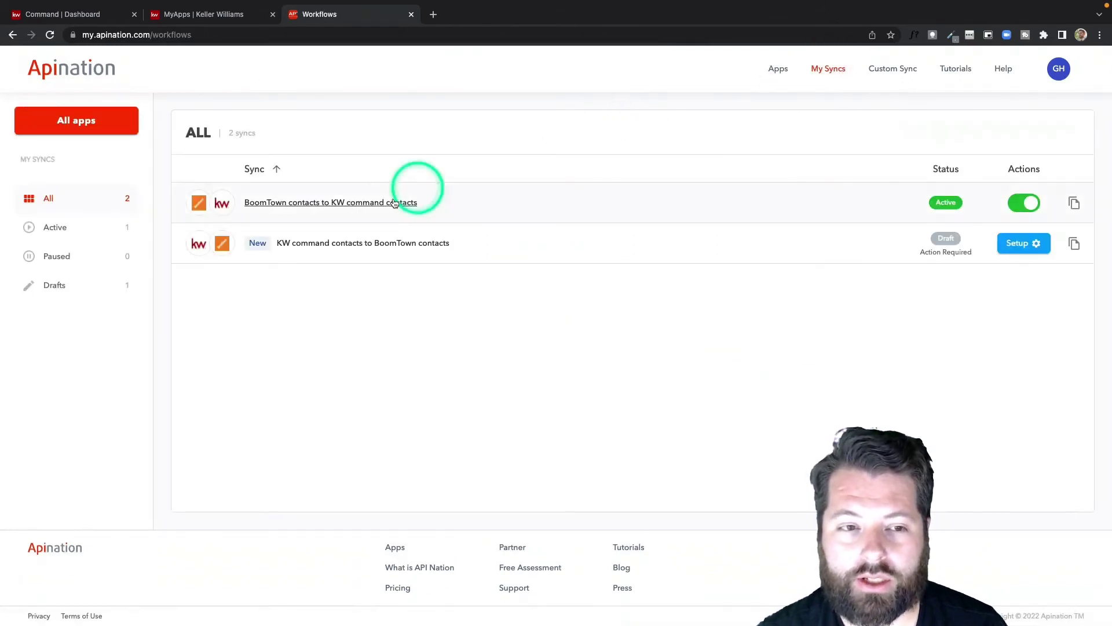
click(1036, 242)
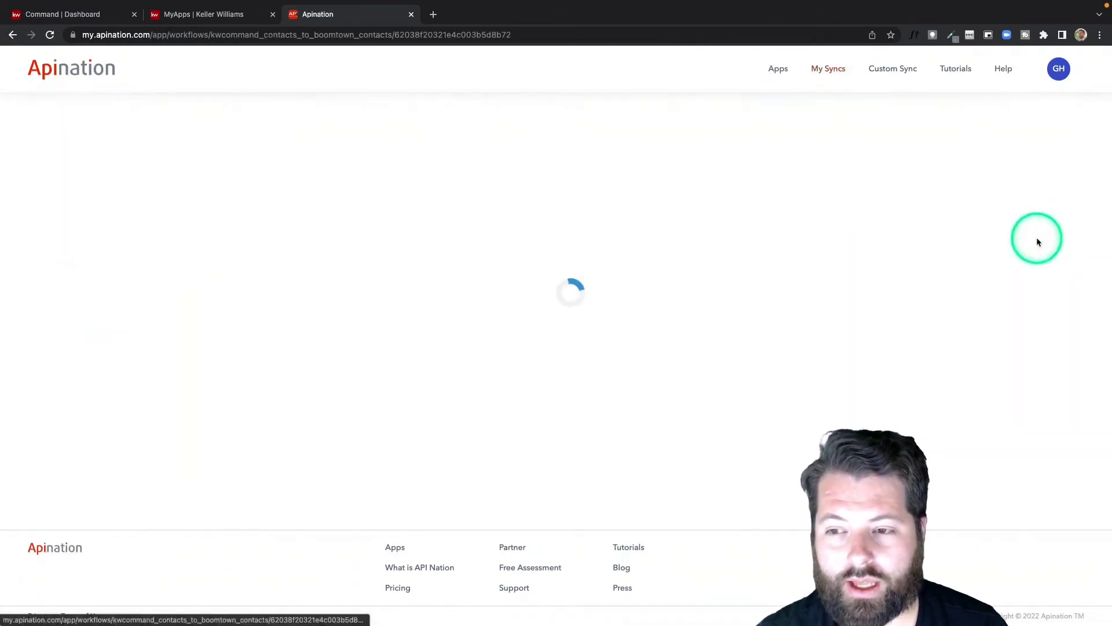
scroll(526, 176, down, 3)
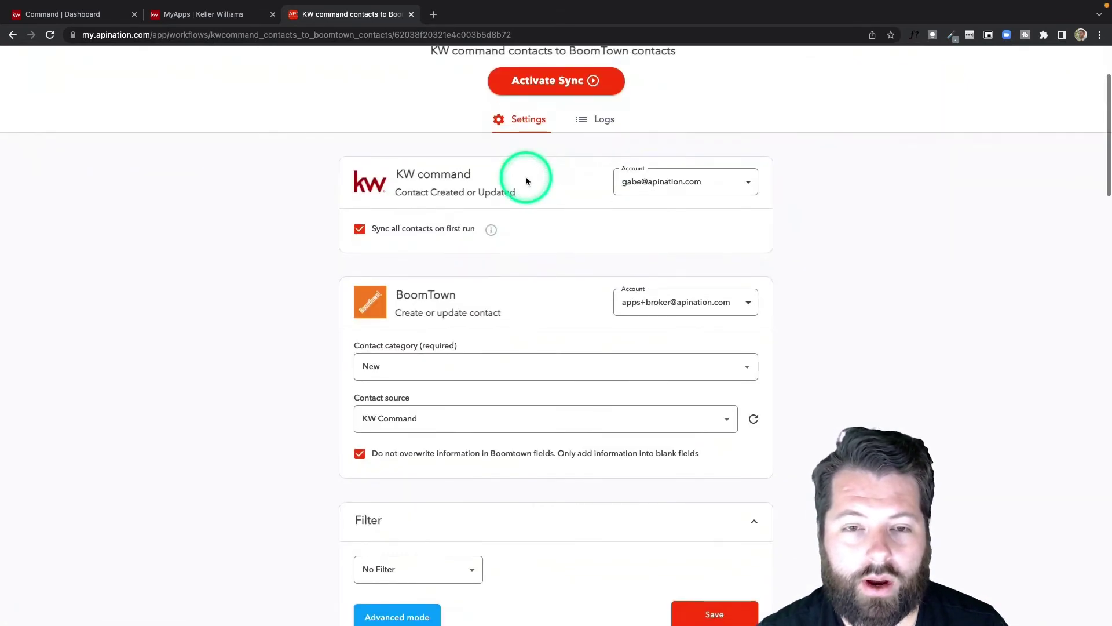
scroll(526, 177, down, 1)
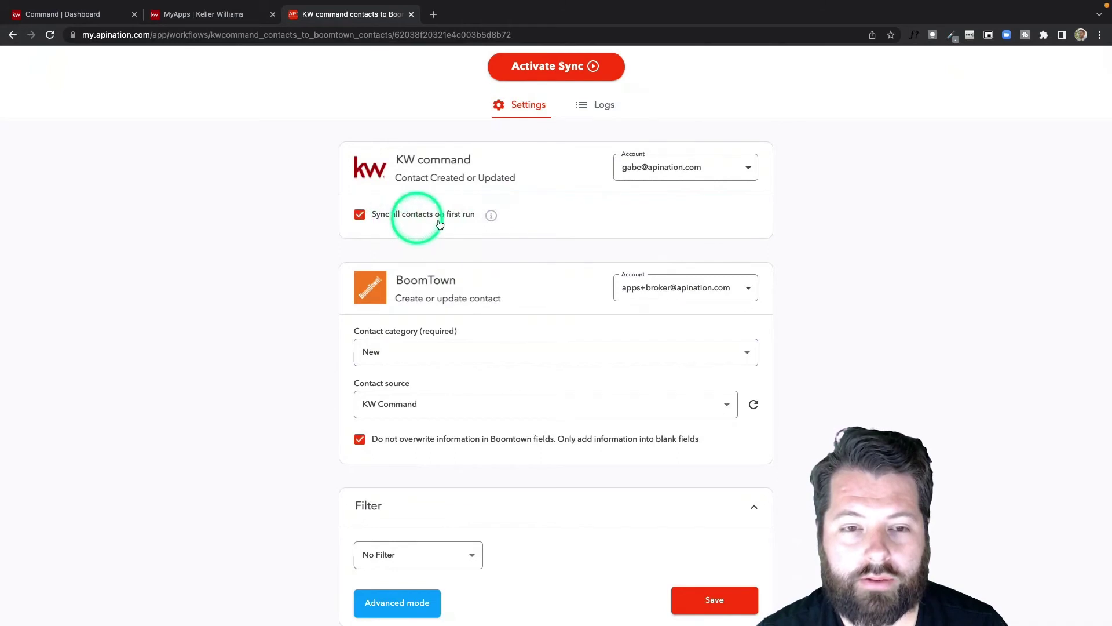
scroll(412, 227, down, 1)
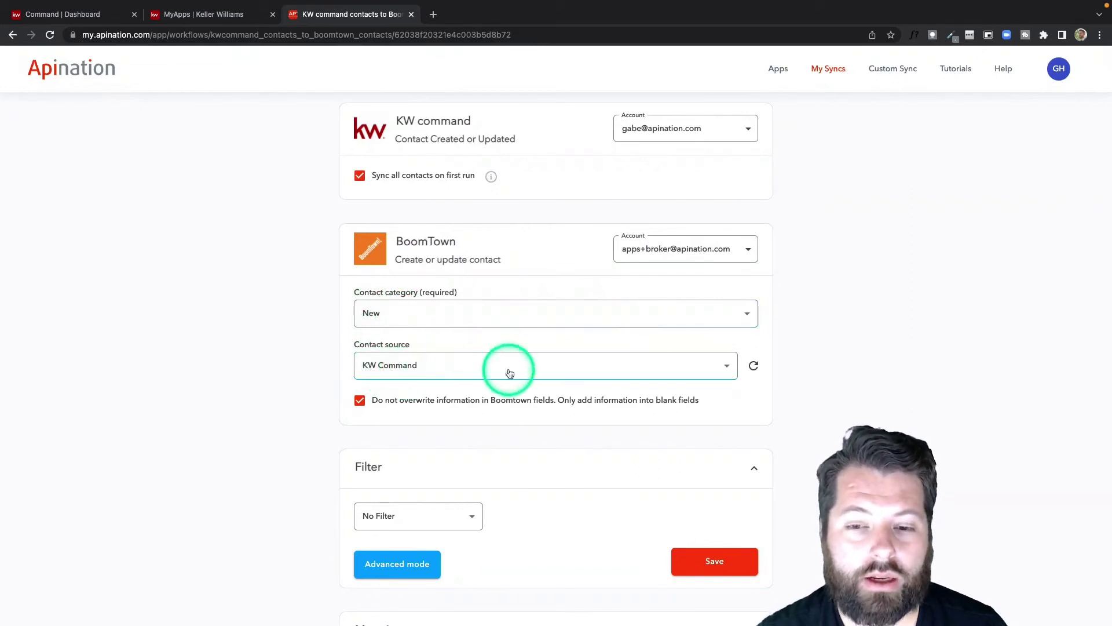
Set the BoomTown contact source to KW Command and the contact category to New.
click(724, 370)
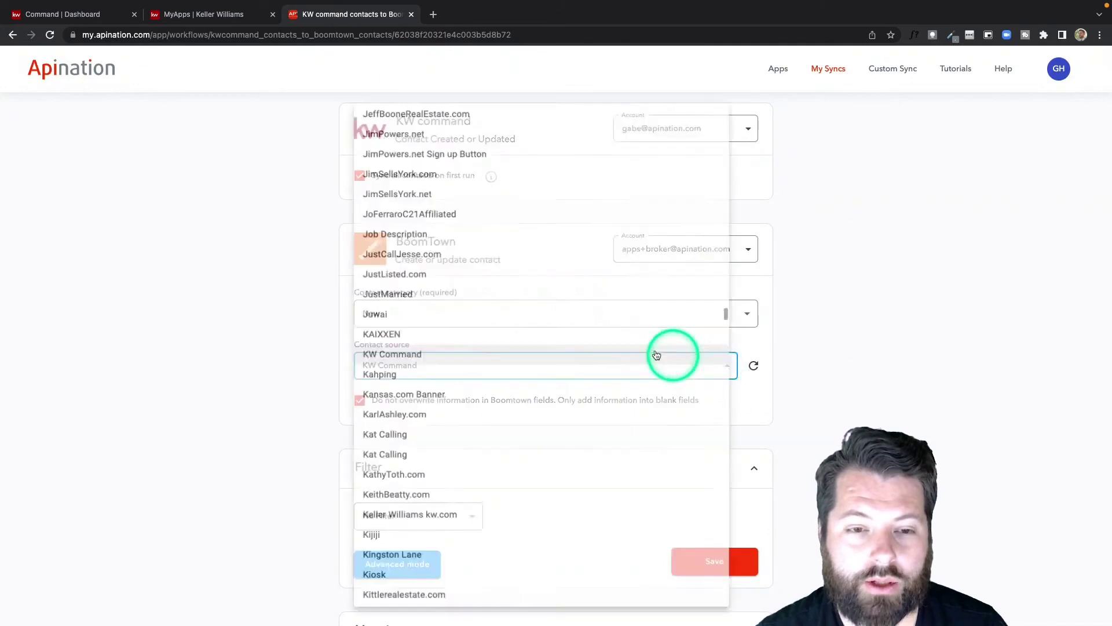
click(791, 348)
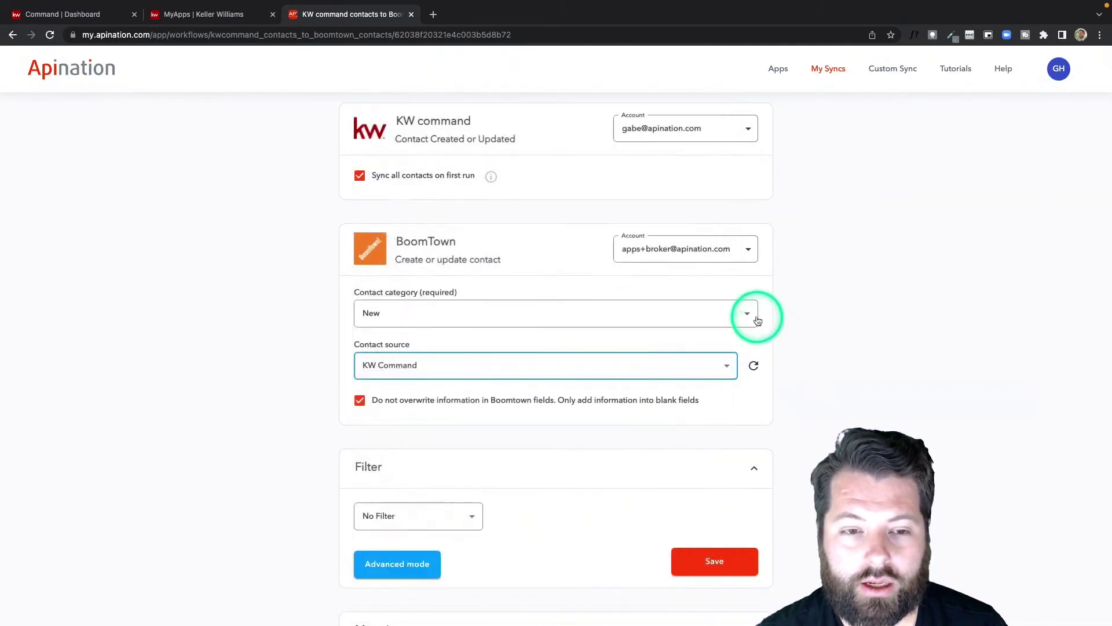
click(744, 312)
click(825, 314)
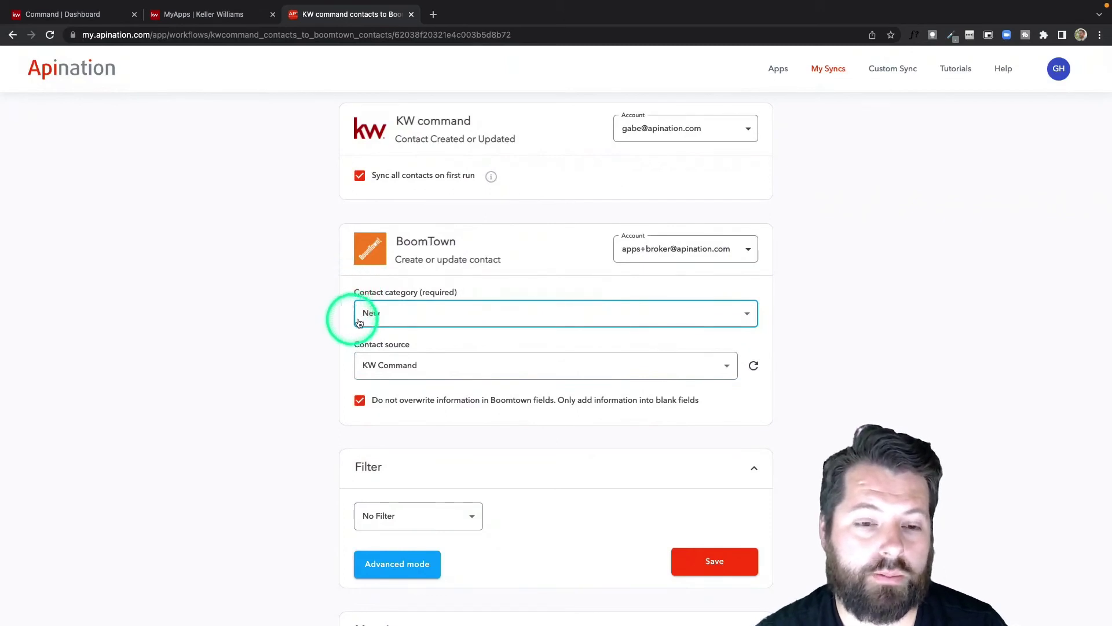
scroll(328, 384, down, 2)
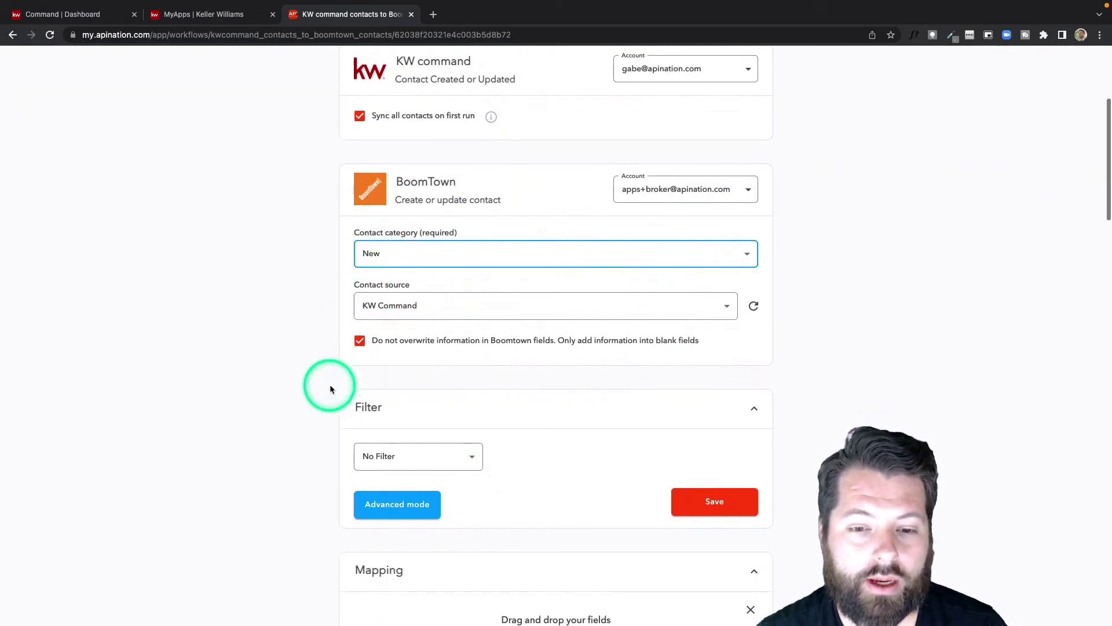
scroll(330, 387, down, 2)
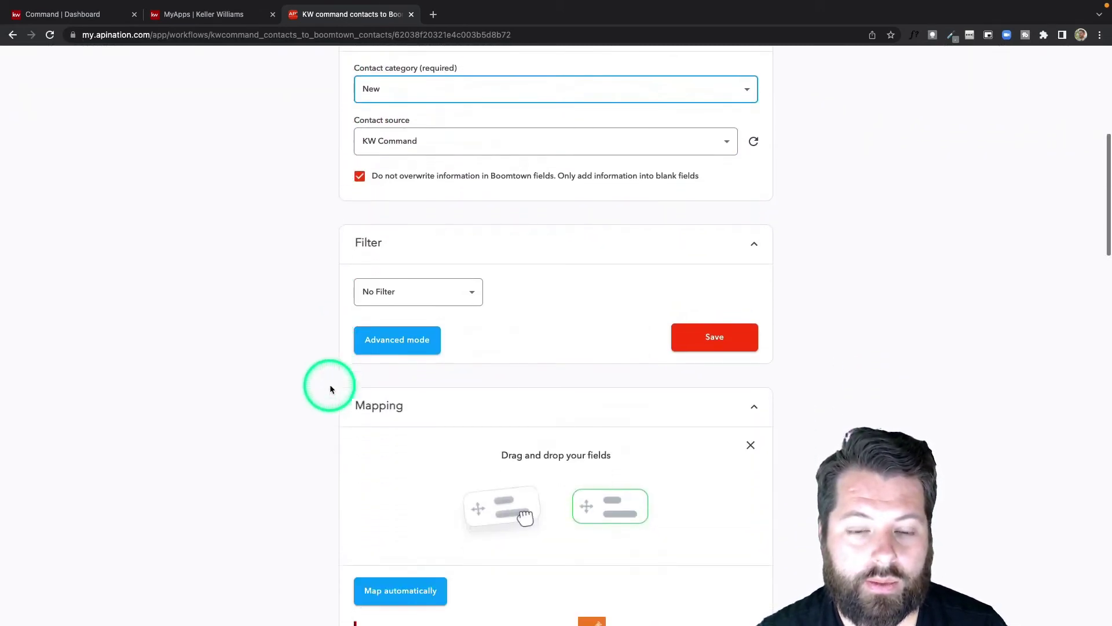
click(420, 294)
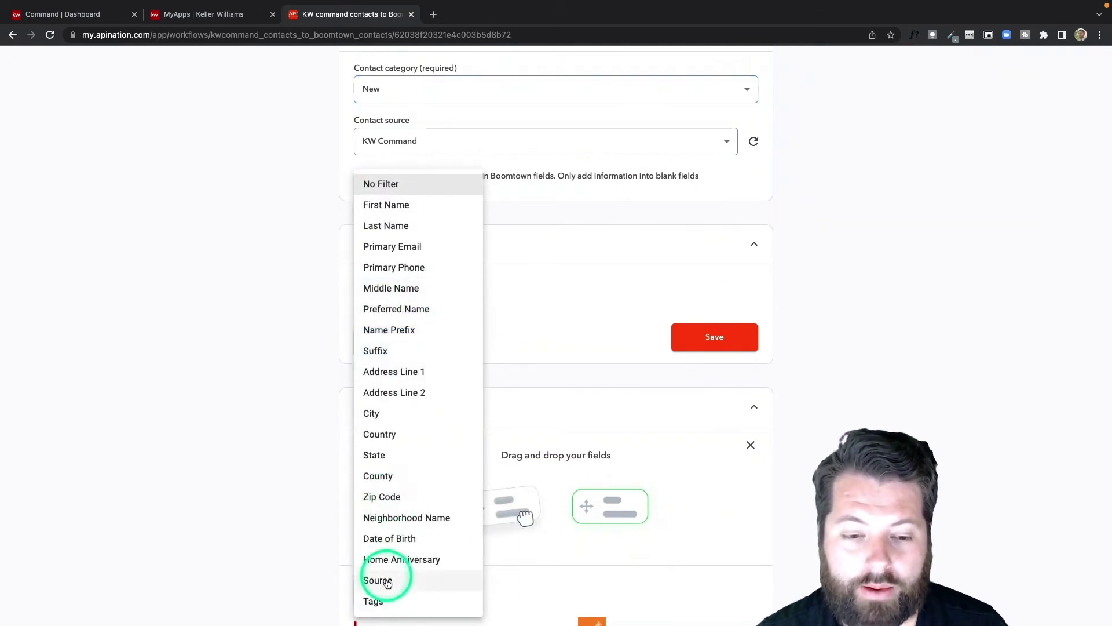
click(384, 602)
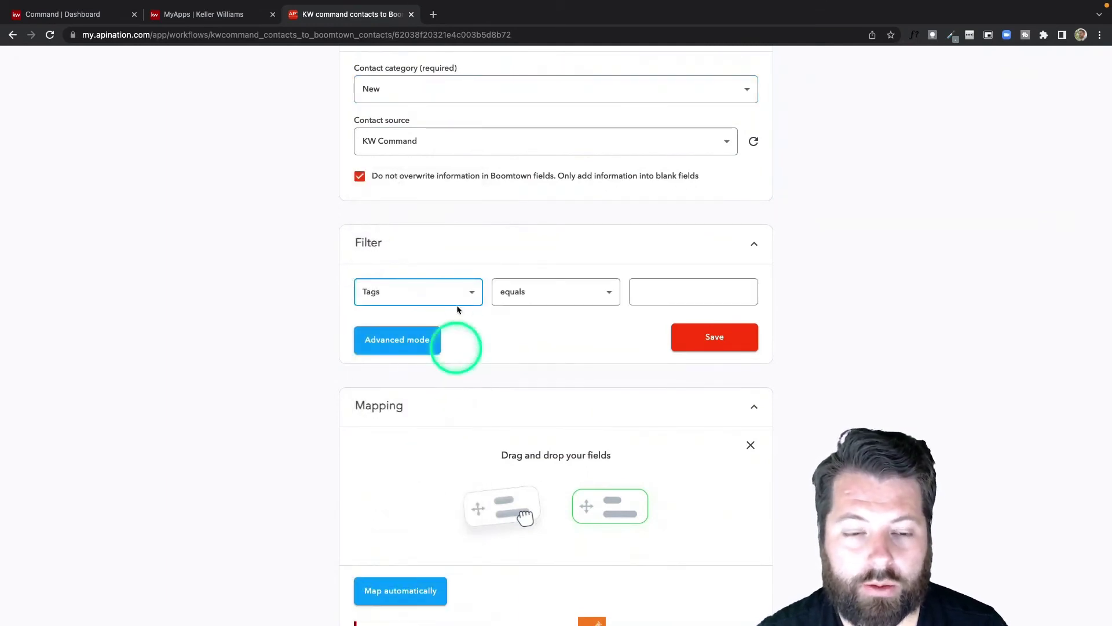
click(642, 291)
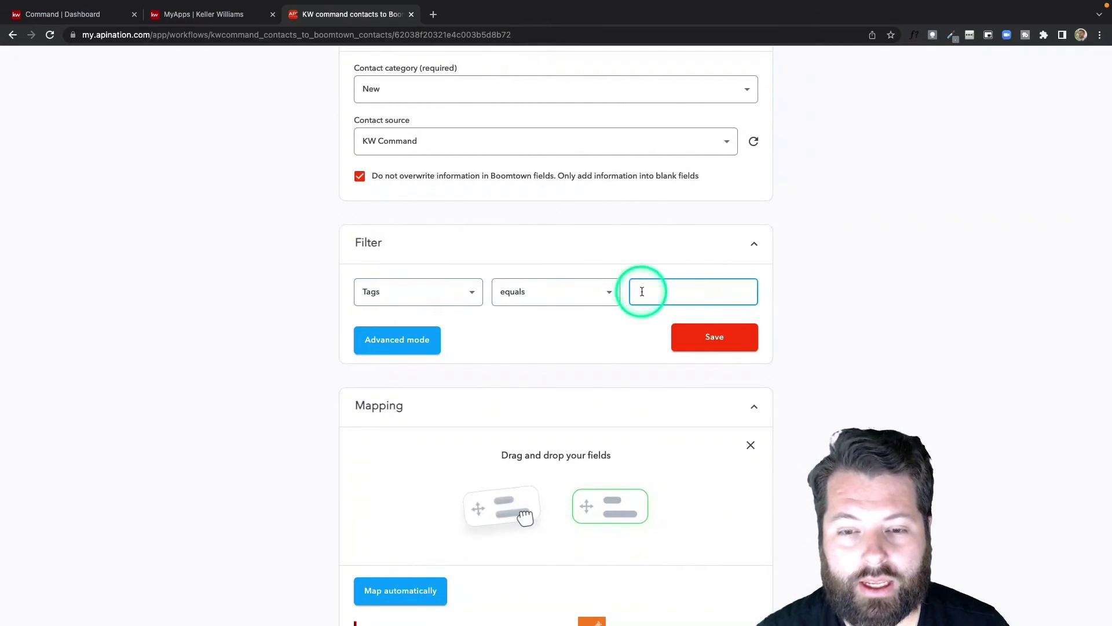
click(507, 344)
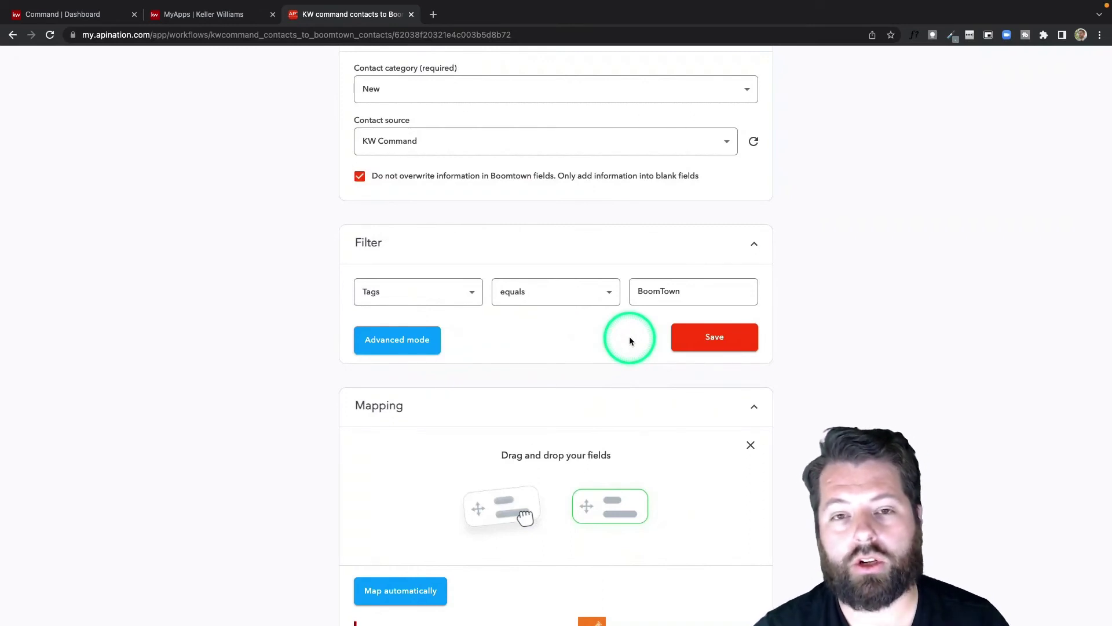
click(472, 292)
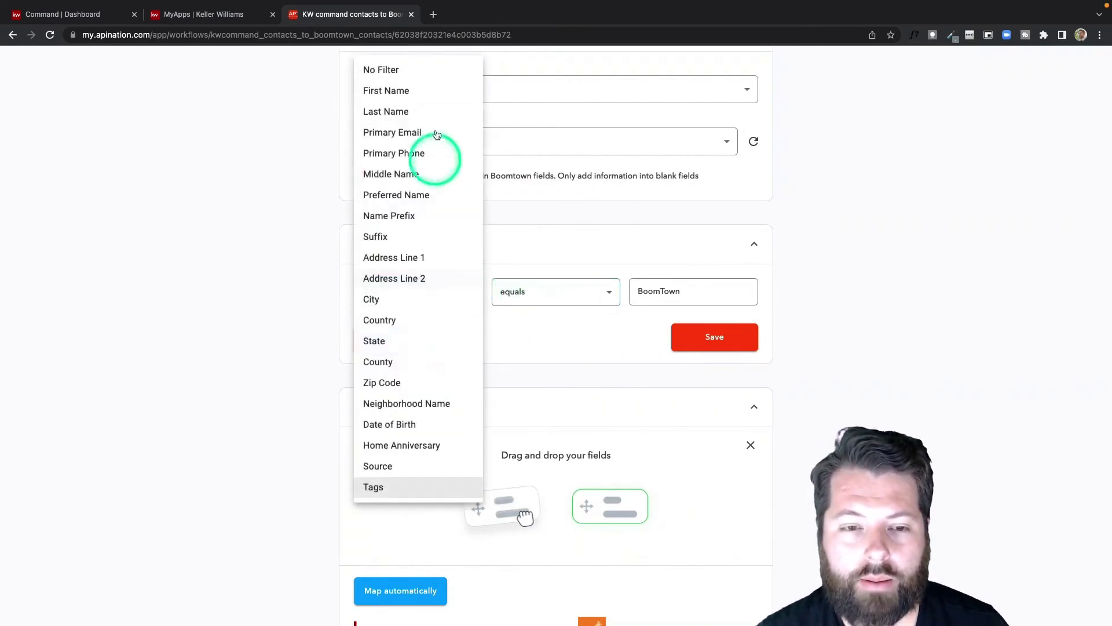
click(417, 69)
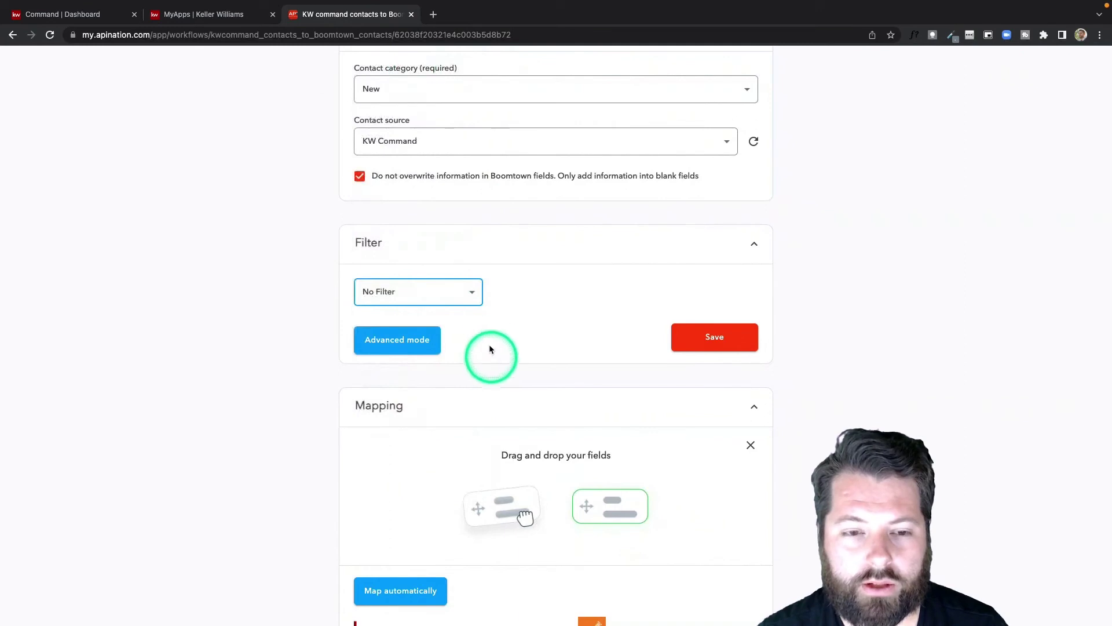
scroll(490, 344, down, 6)
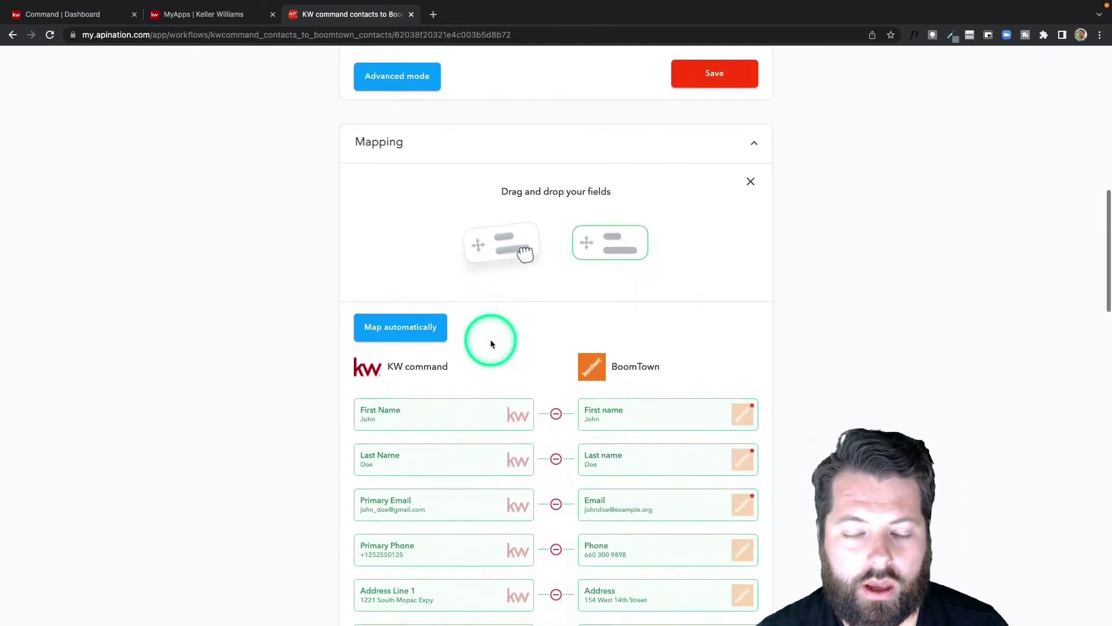
Map the KW Command Tags field onto the BoomTown Note field.
scroll(491, 344, down, 3)
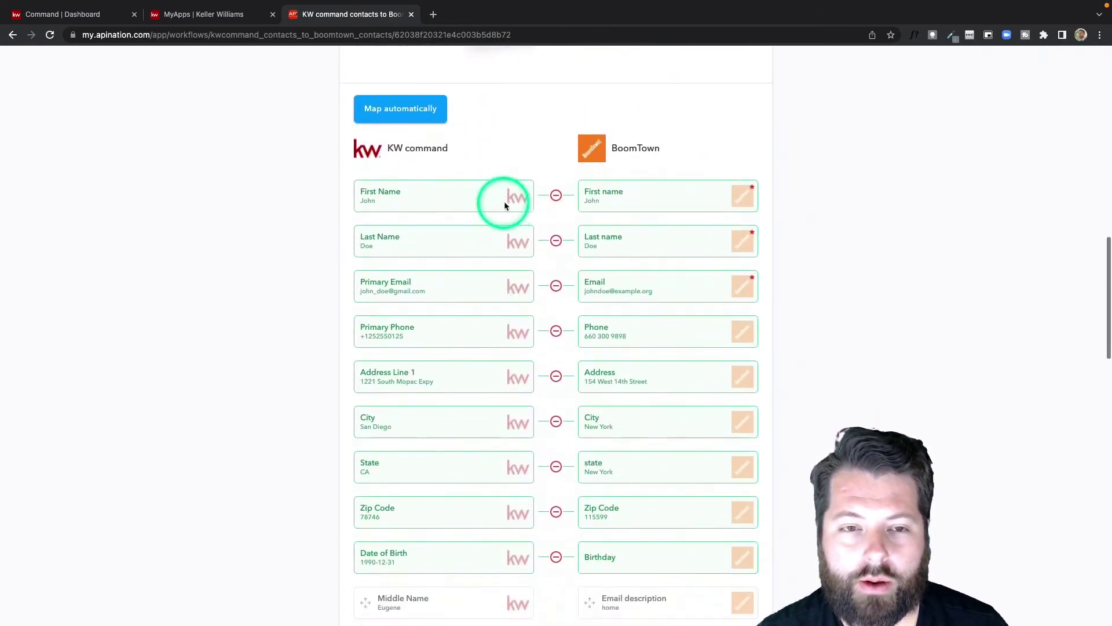
scroll(557, 341, down, 3)
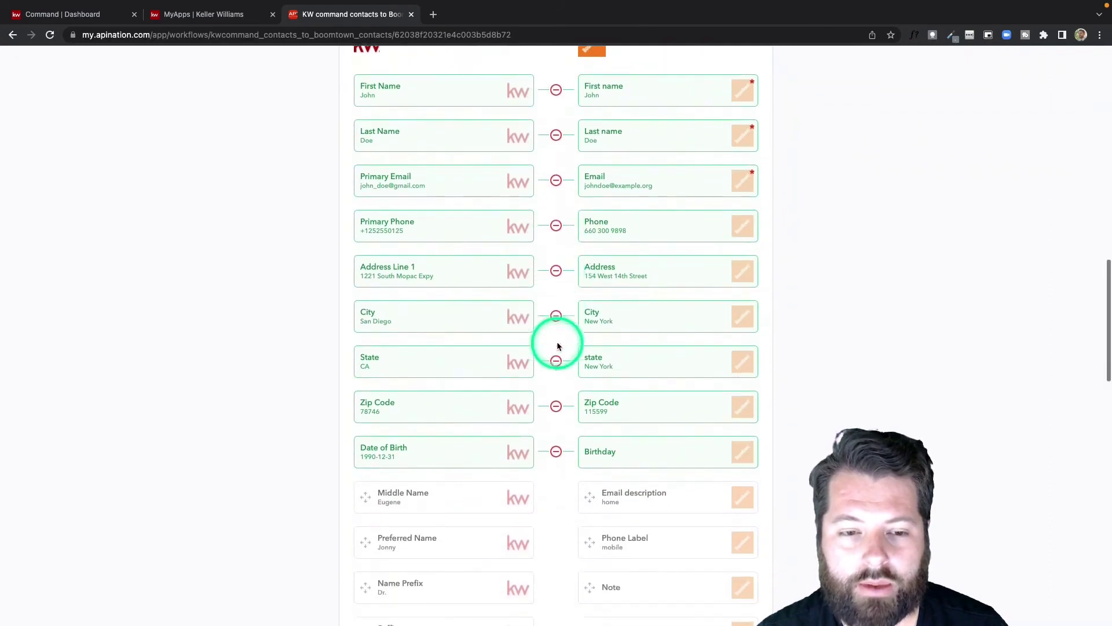
scroll(557, 346, down, 8)
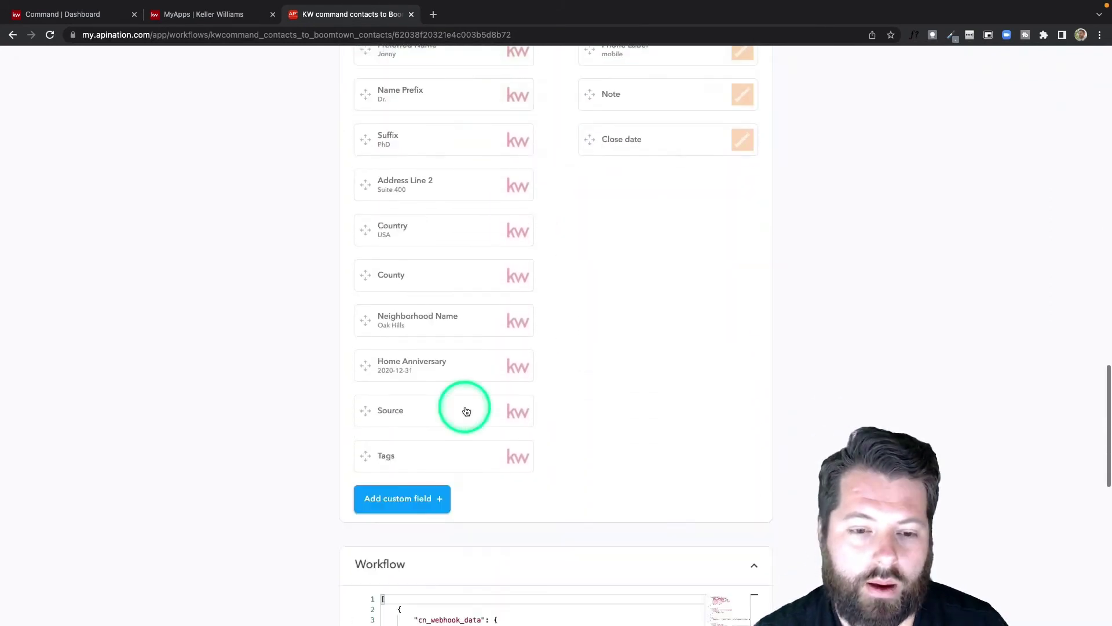
drag(391, 458, 640, 93)
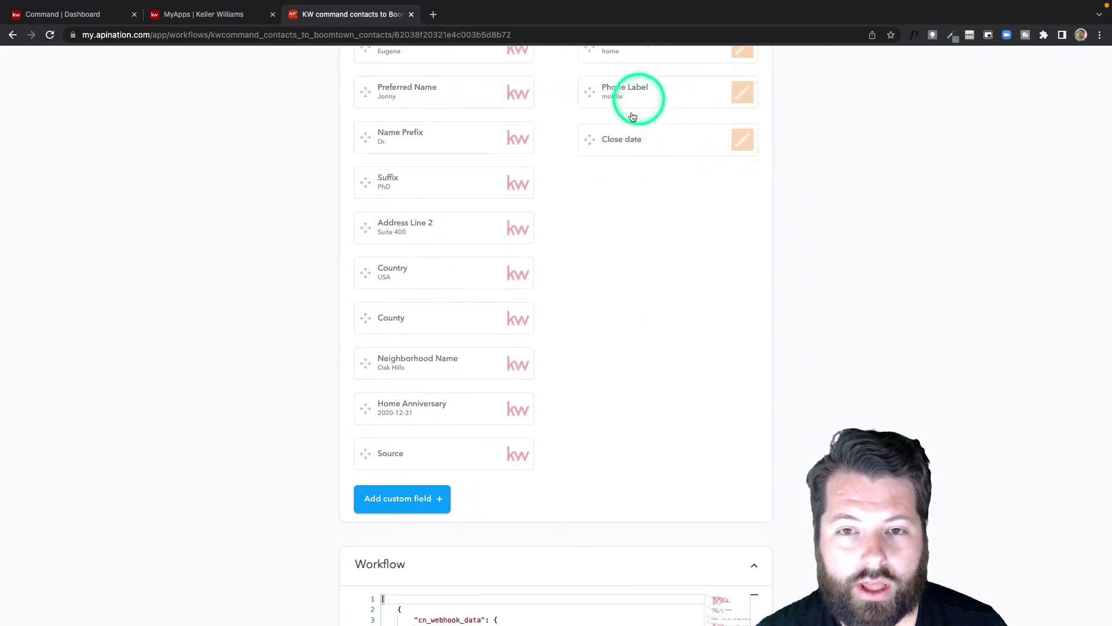
Remove the Tags-to-Note pair and map Neighborhood Name onto BoomTown Note instead.
scroll(586, 216, up, 5)
scroll(587, 220, up, 1)
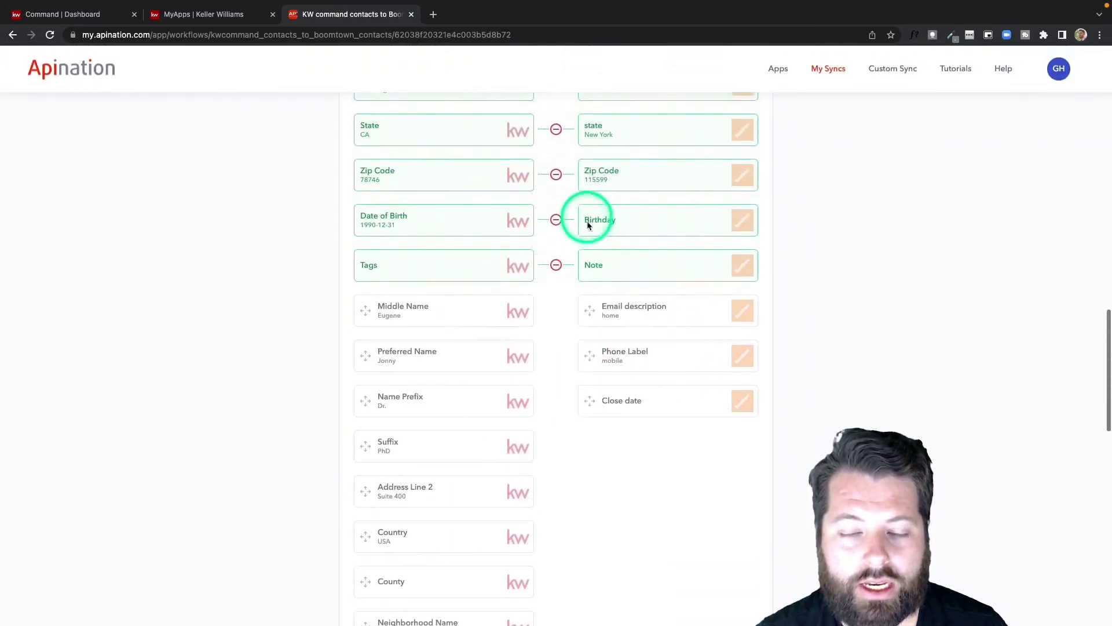
scroll(560, 326, down, 3)
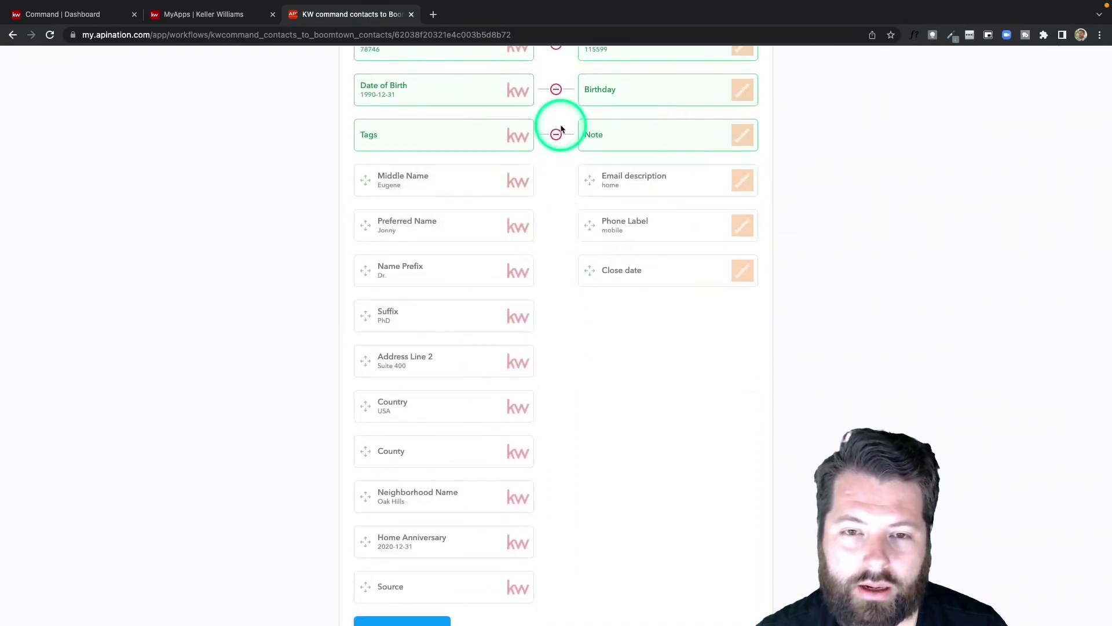
click(556, 133)
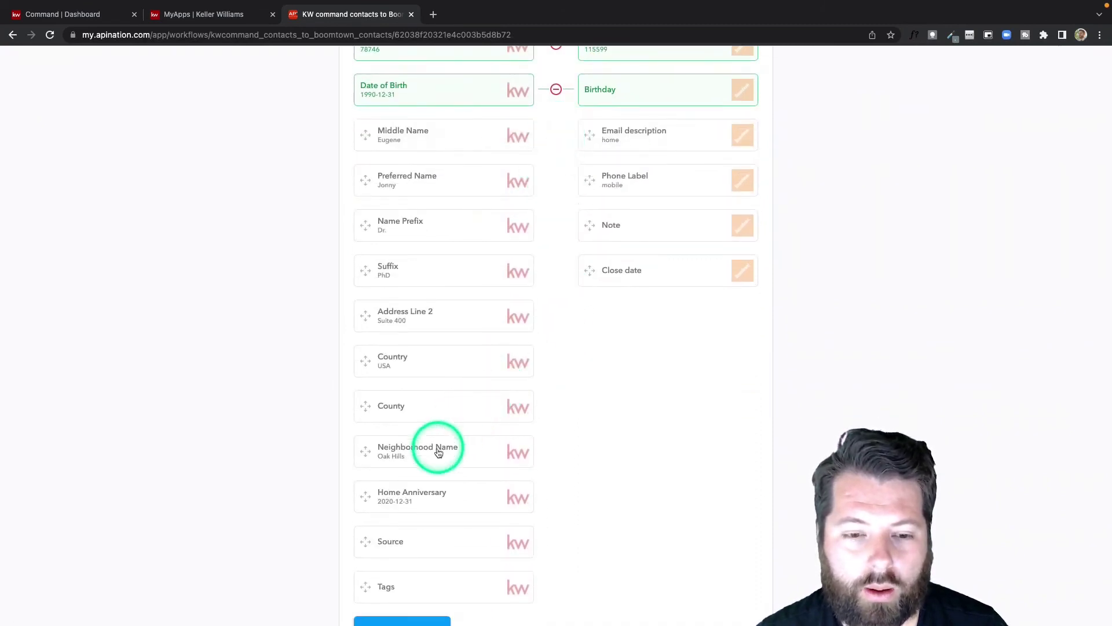
drag(438, 453, 572, 225)
scroll(554, 311, up, 10)
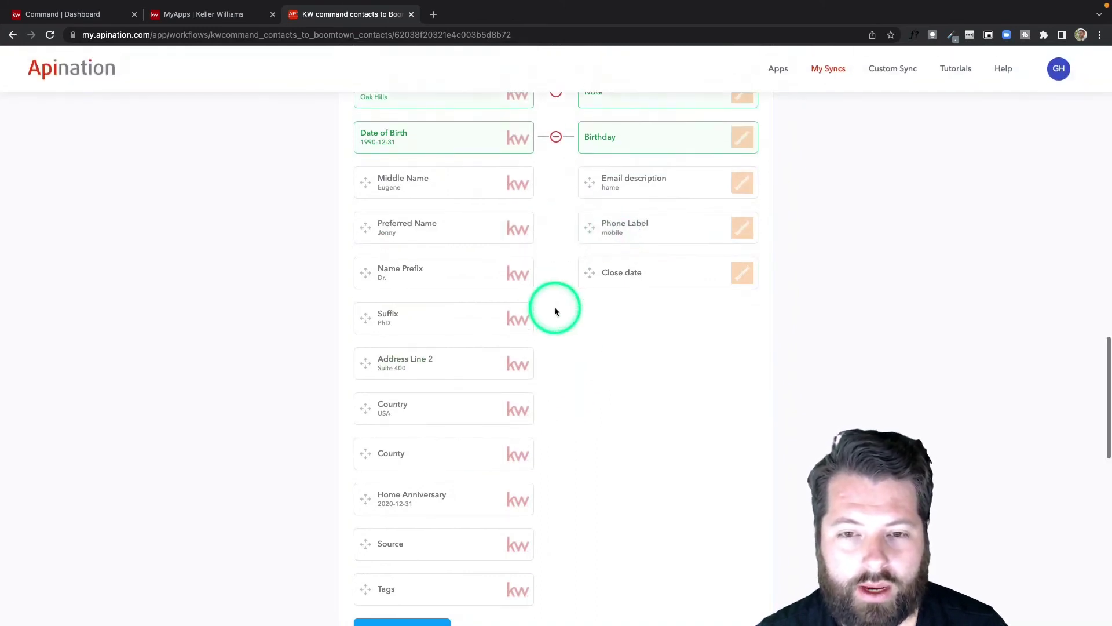
Activate the KW Command-to-BoomTown contacts sync with Activate Sync.
scroll(556, 313, up, 8)
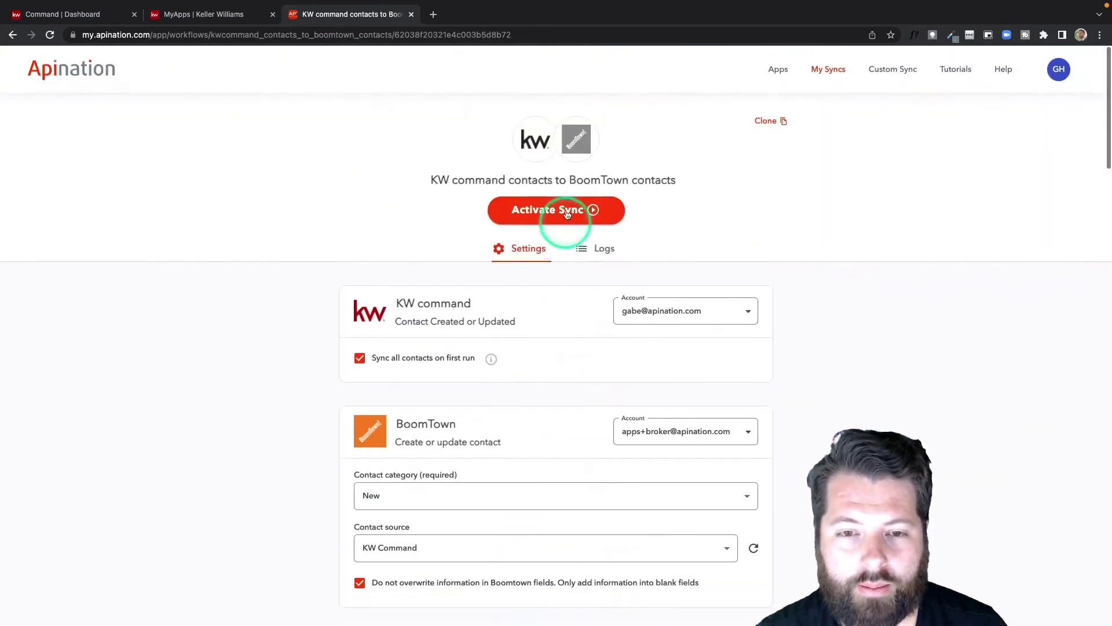
click(568, 209)
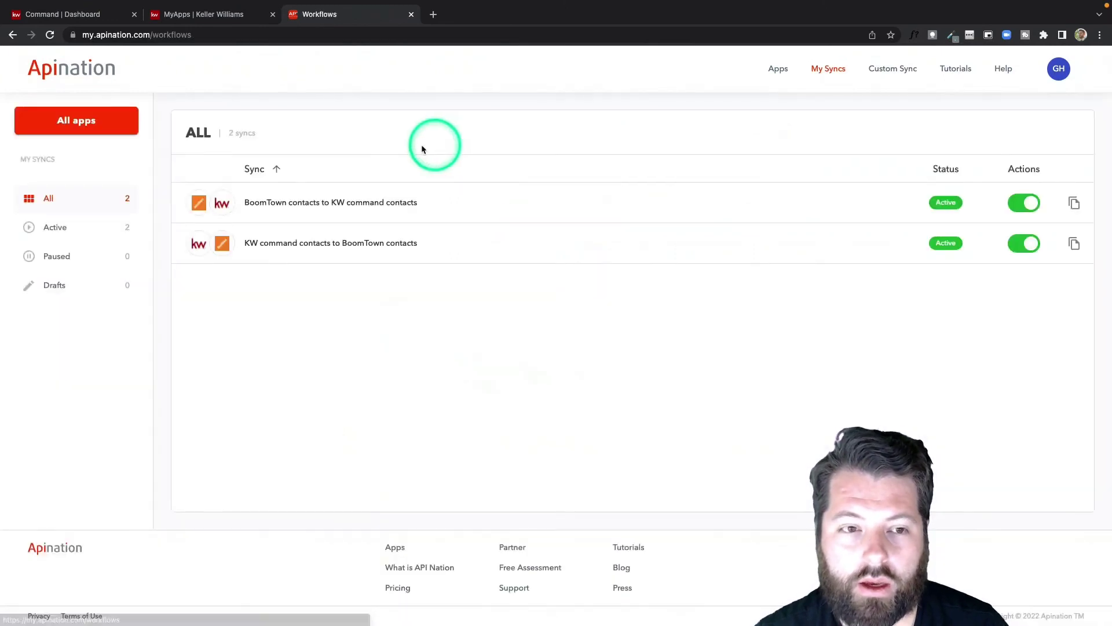